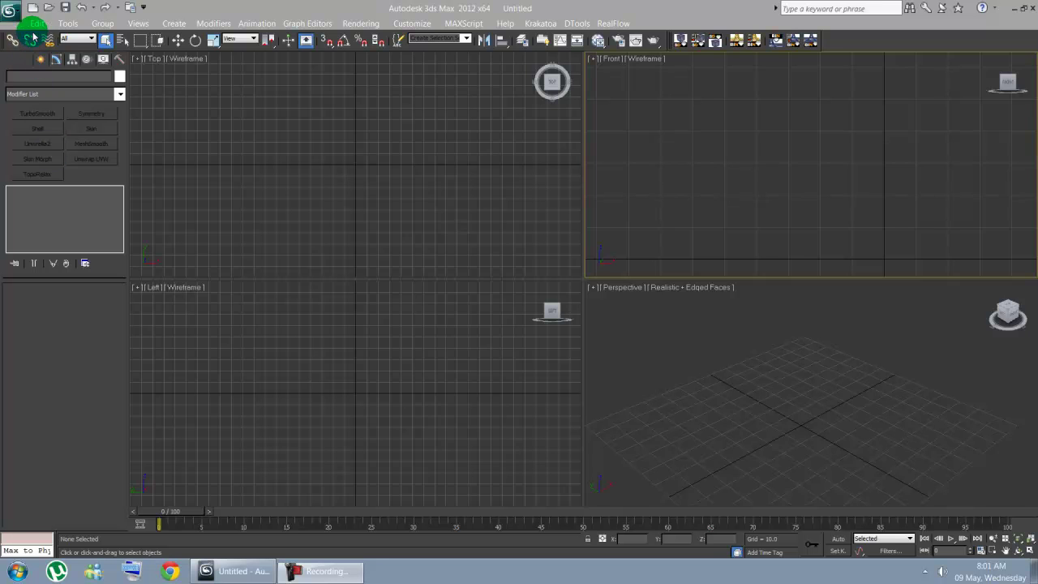
Step: Create a Teapot primitive (Teapot001, radius about 34.4) in the Perspective viewport
click(39, 58)
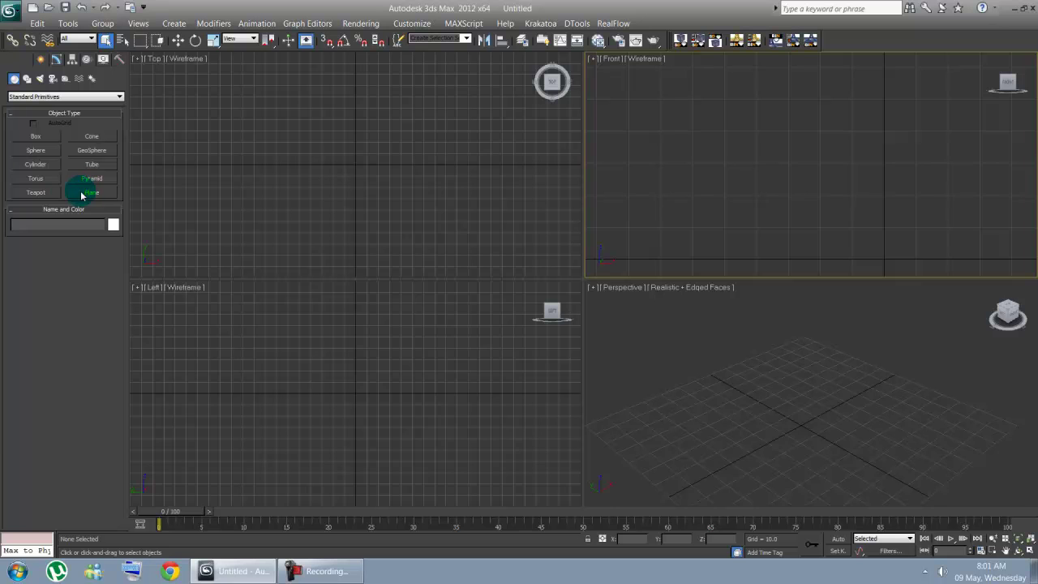
click(36, 192)
drag(794, 441, 750, 399)
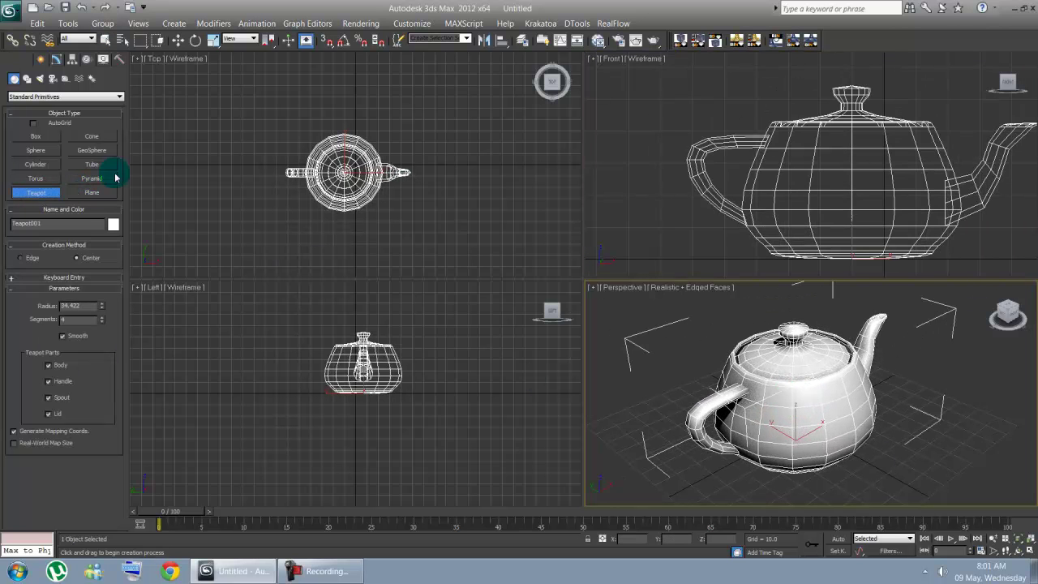
Step: Finish teapot creation and strip its existing UV mapping with the UVW Remove utility
right_click(807, 394)
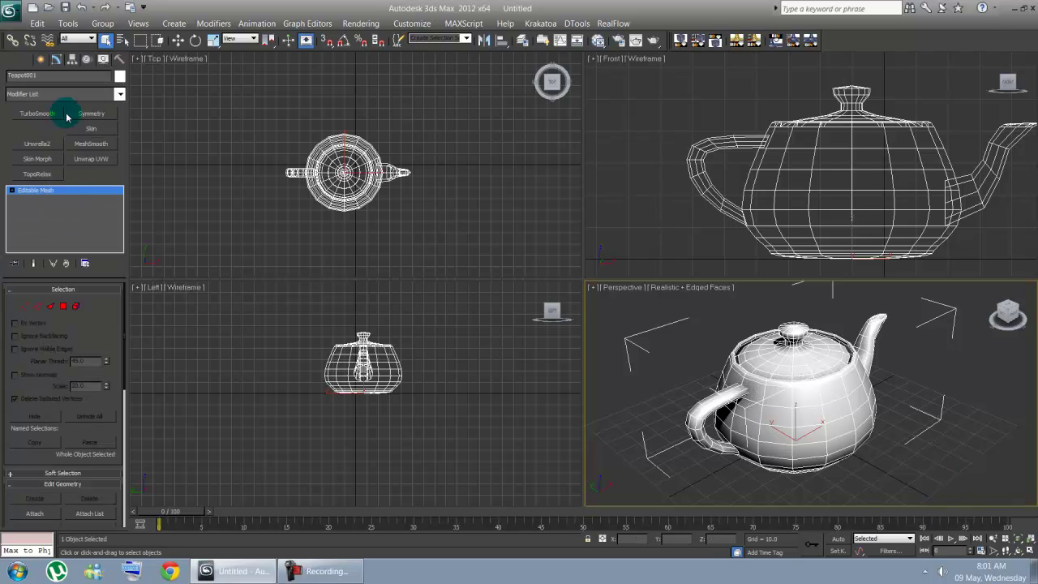
click(119, 60)
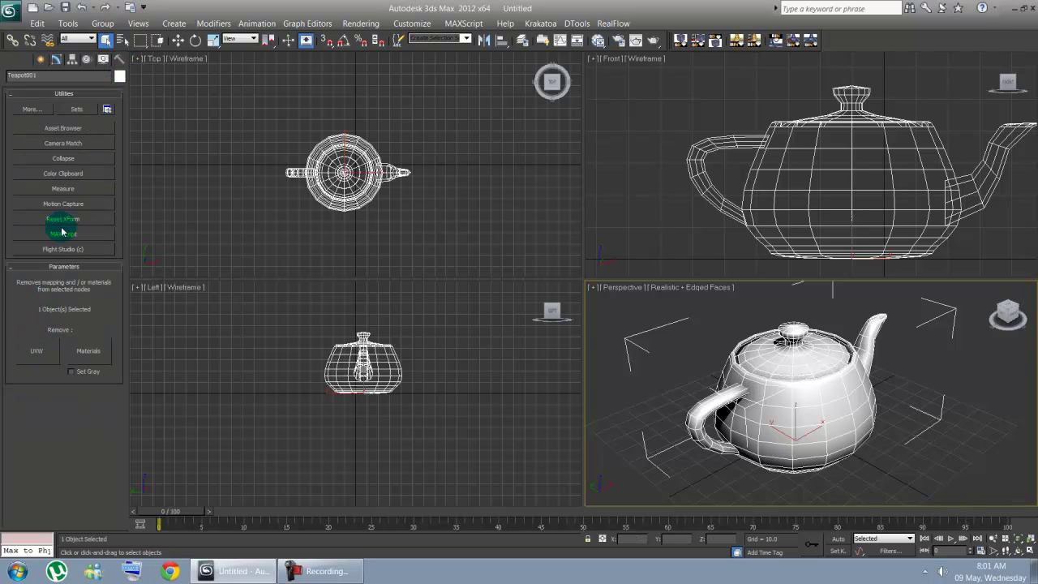
click(30, 109)
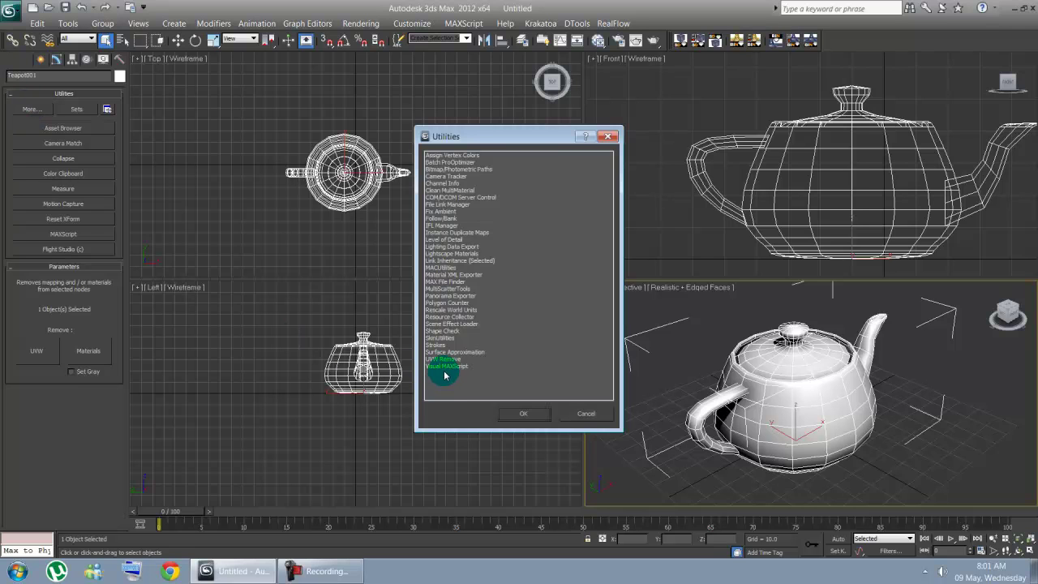
double_click(442, 360)
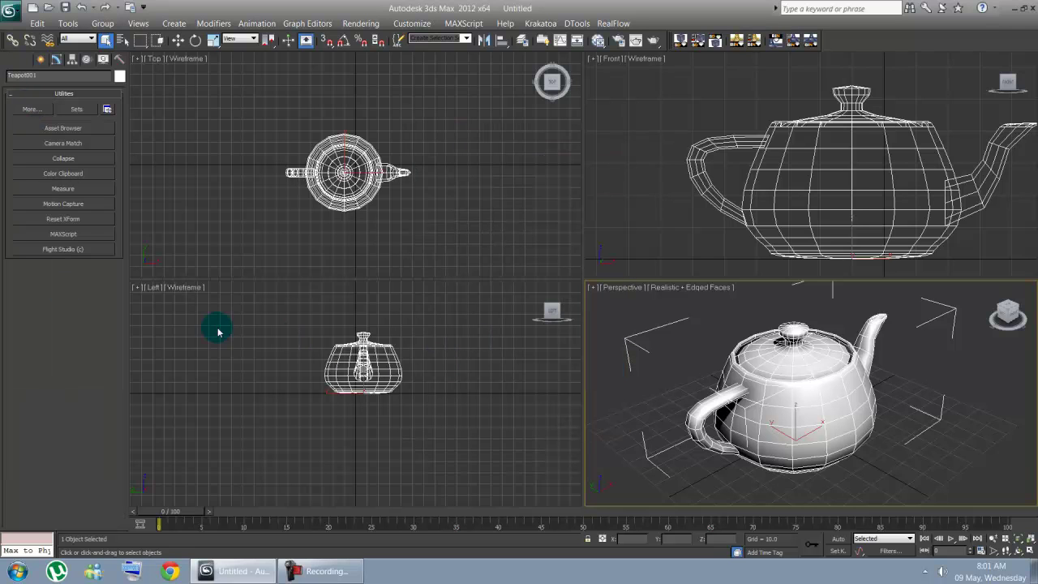
click(32, 109)
double_click(452, 360)
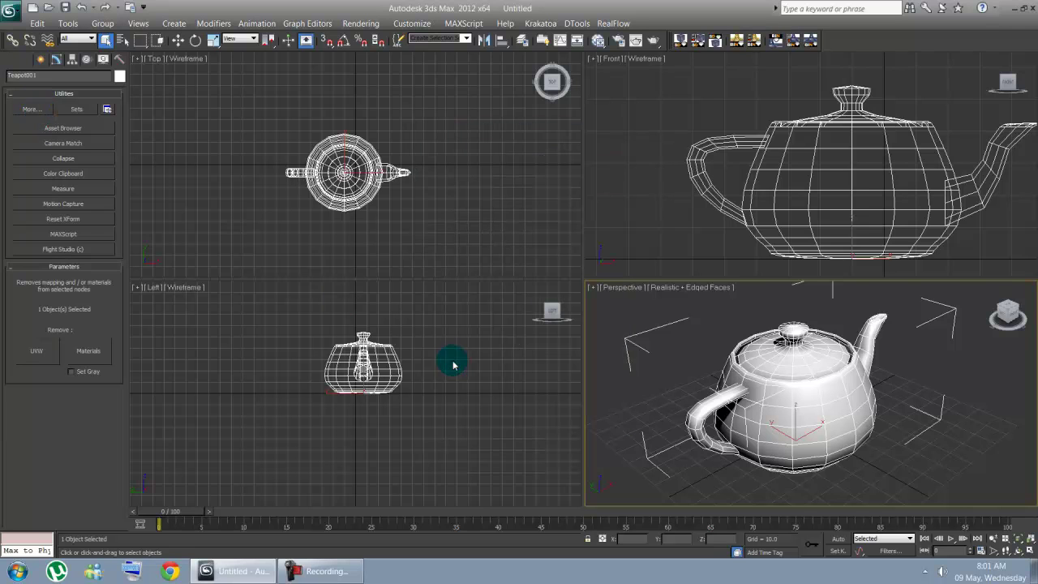
click(39, 353)
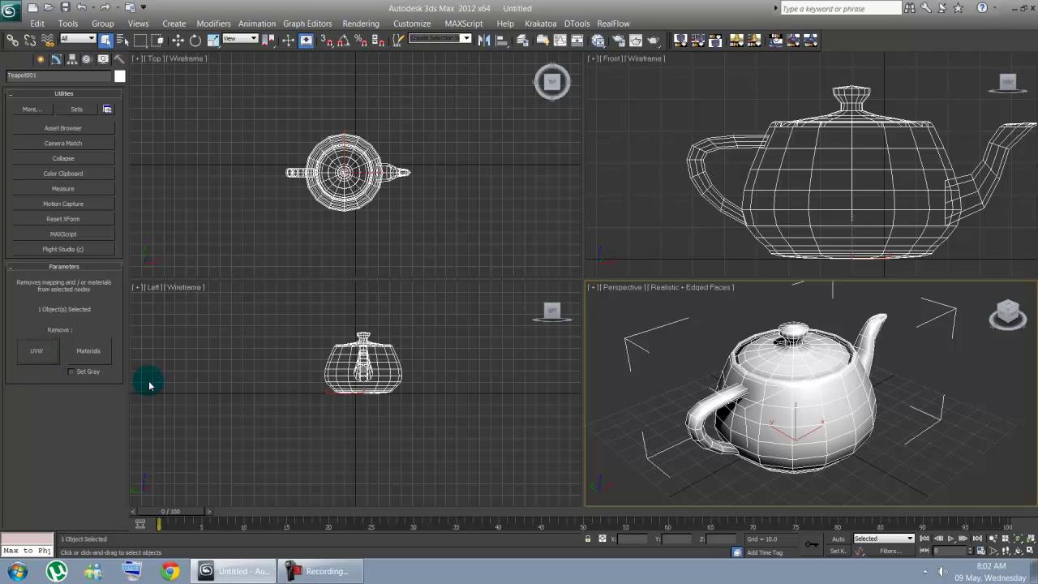
Step: Apply an Unwrap UVW modifier to Teapot001 and open the Edit UVWs editor
click(42, 60)
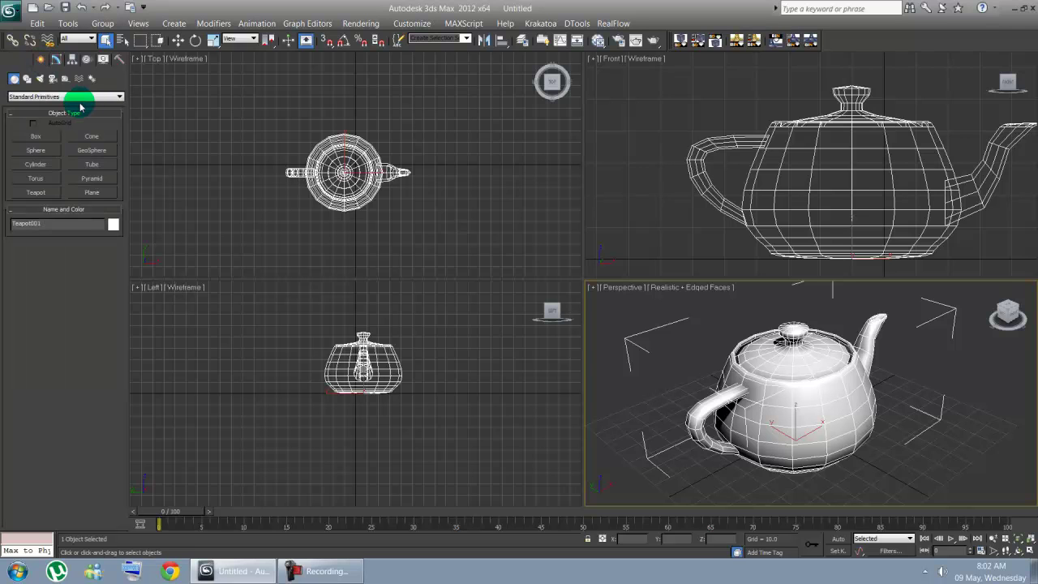
click(56, 60)
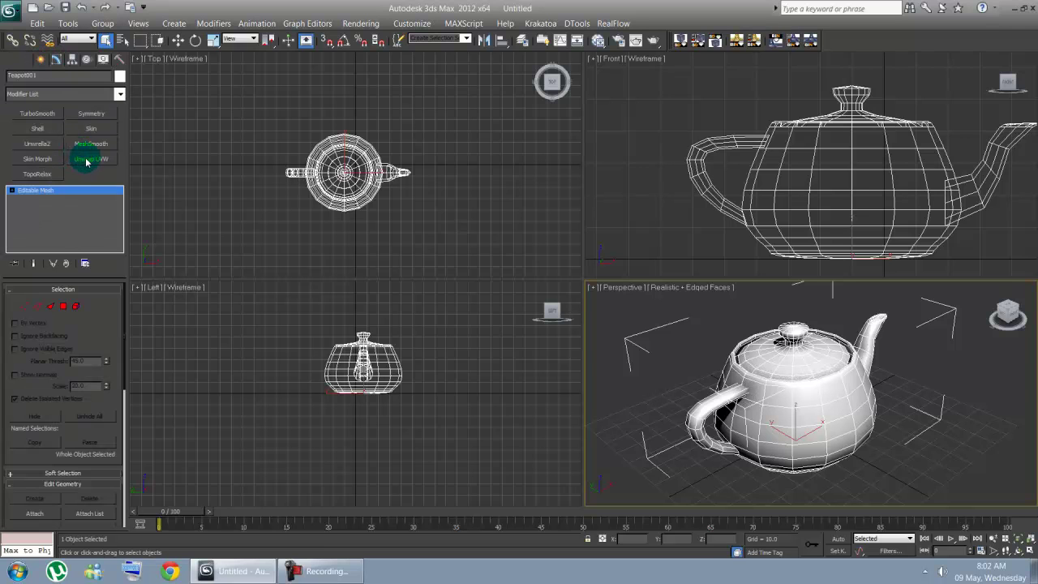
click(86, 160)
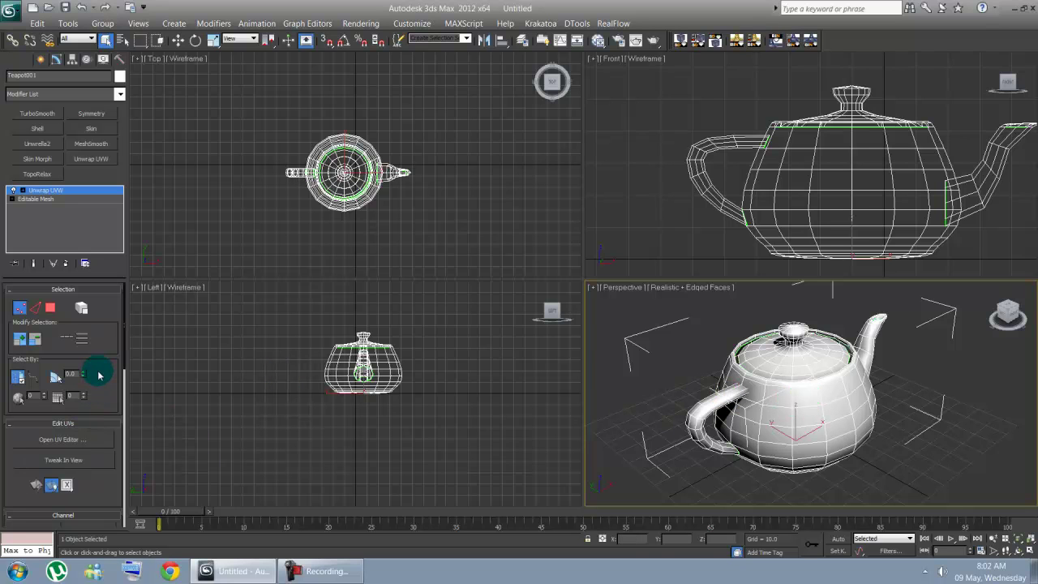
click(44, 446)
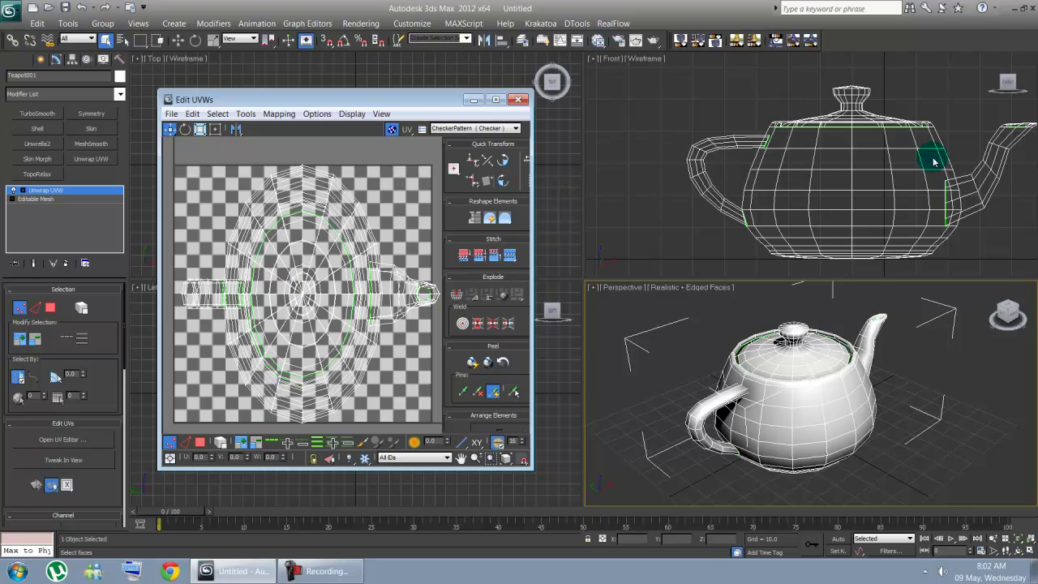
Step: Move the Edit UVWs window aside and make face picks select whole elements
drag(401, 102, 497, 103)
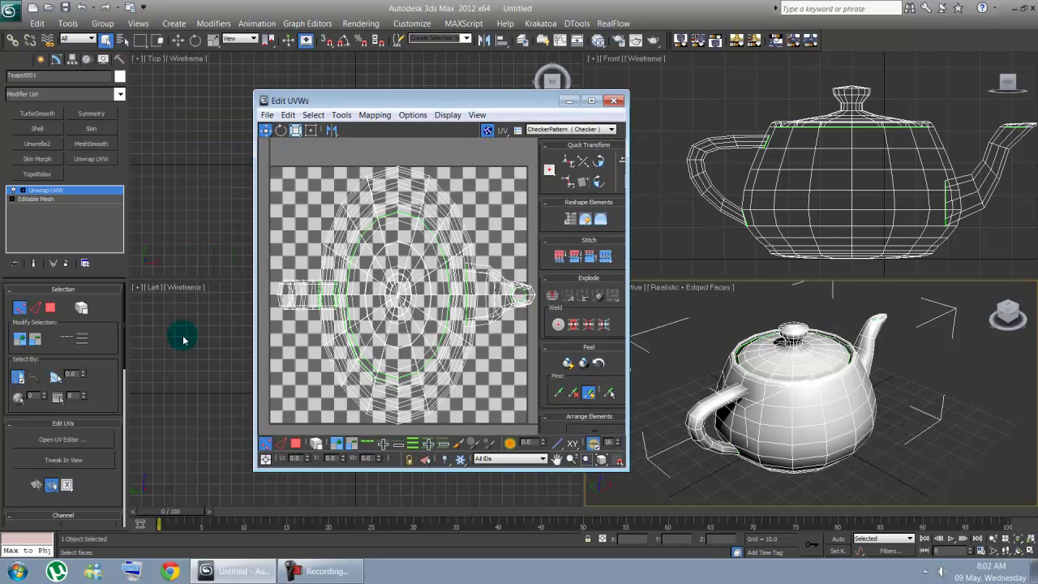
click(50, 308)
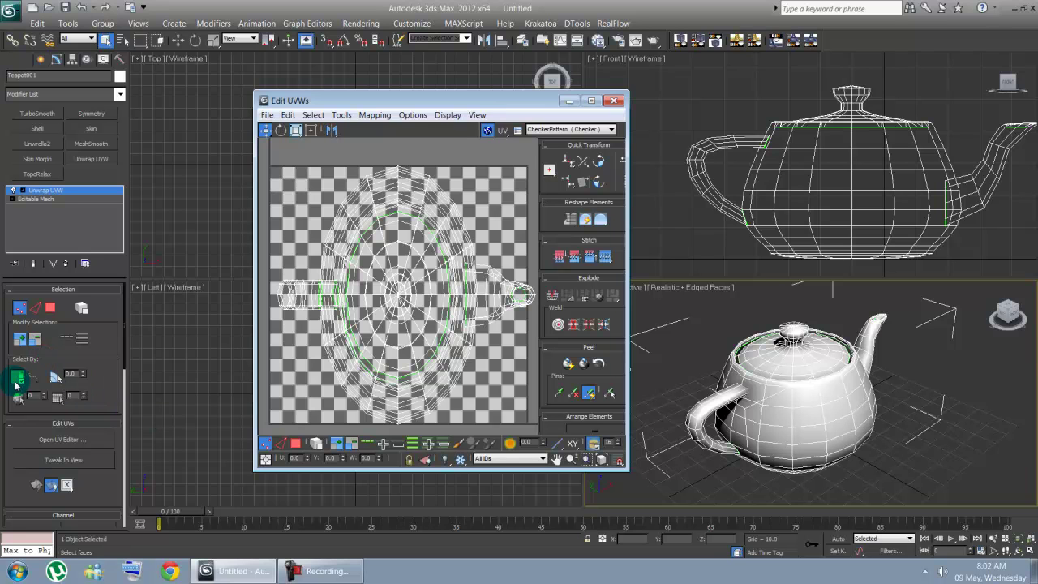
click(15, 381)
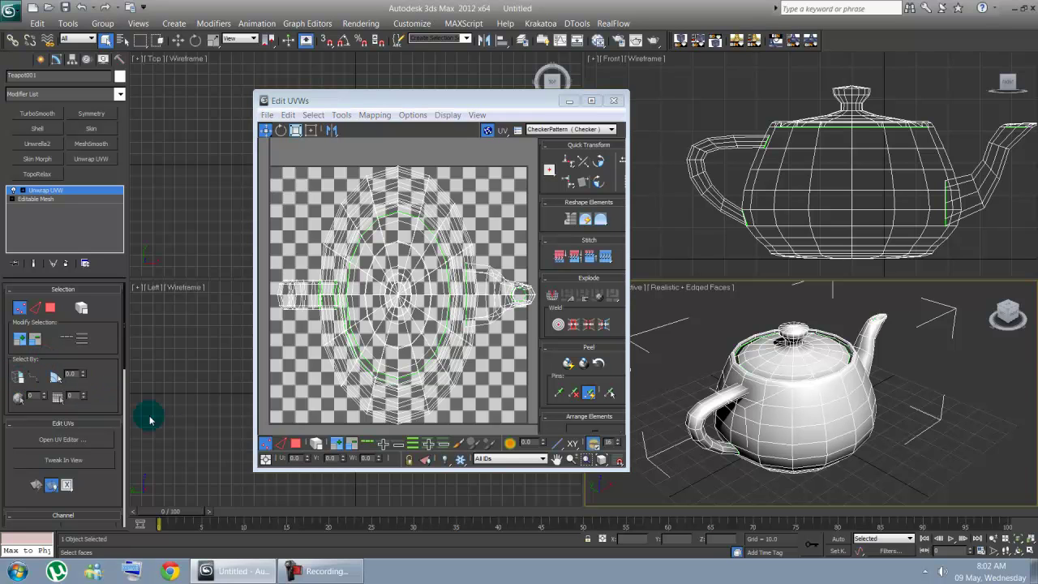
click(265, 443)
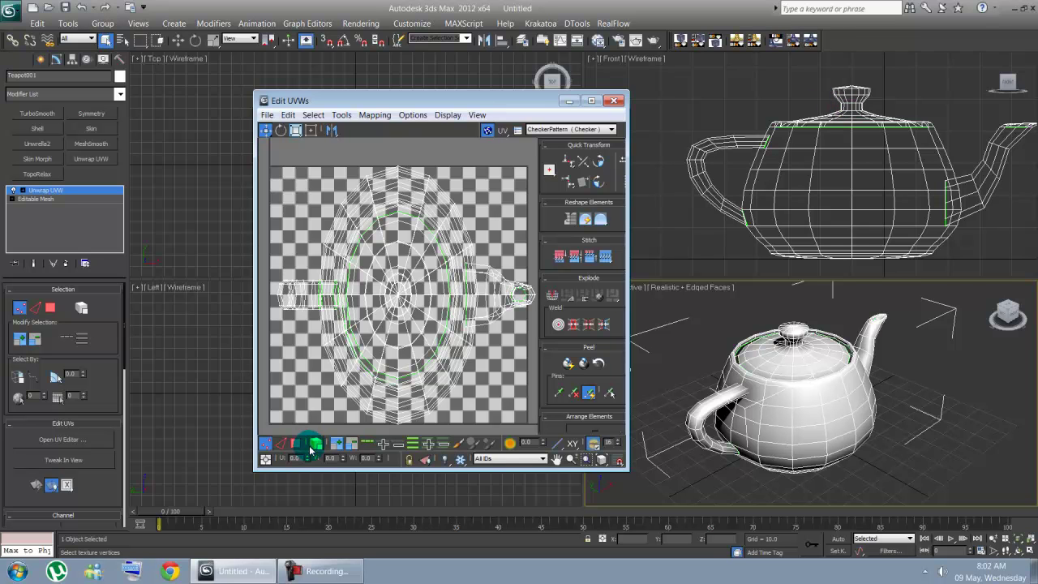
Step: Grow a selection from the lid knob to the whole lid, move it left of the checker tile, then box-select the handle
drag(786, 71, 914, 99)
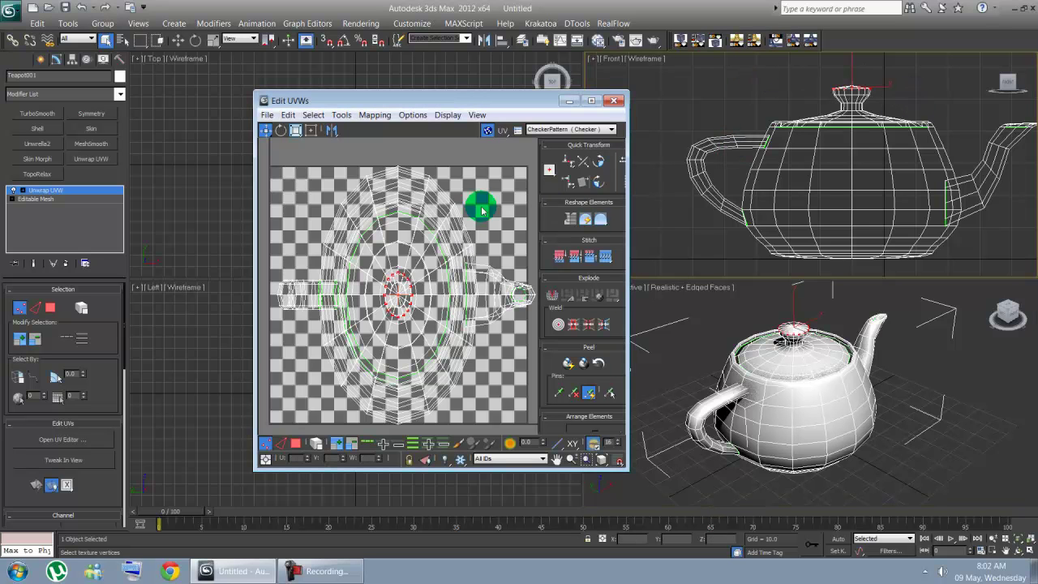
click(297, 443)
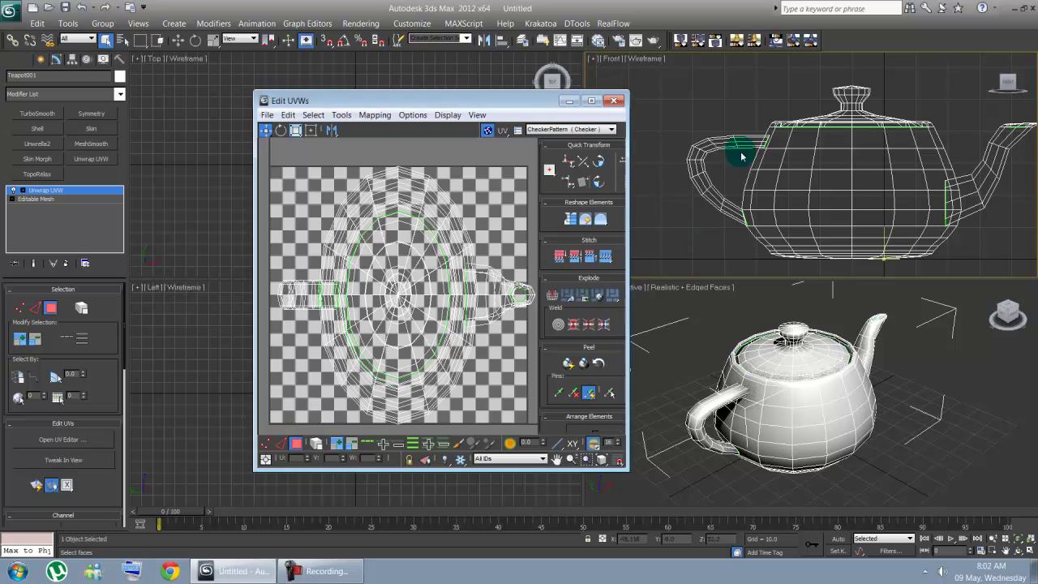
drag(827, 81, 893, 94)
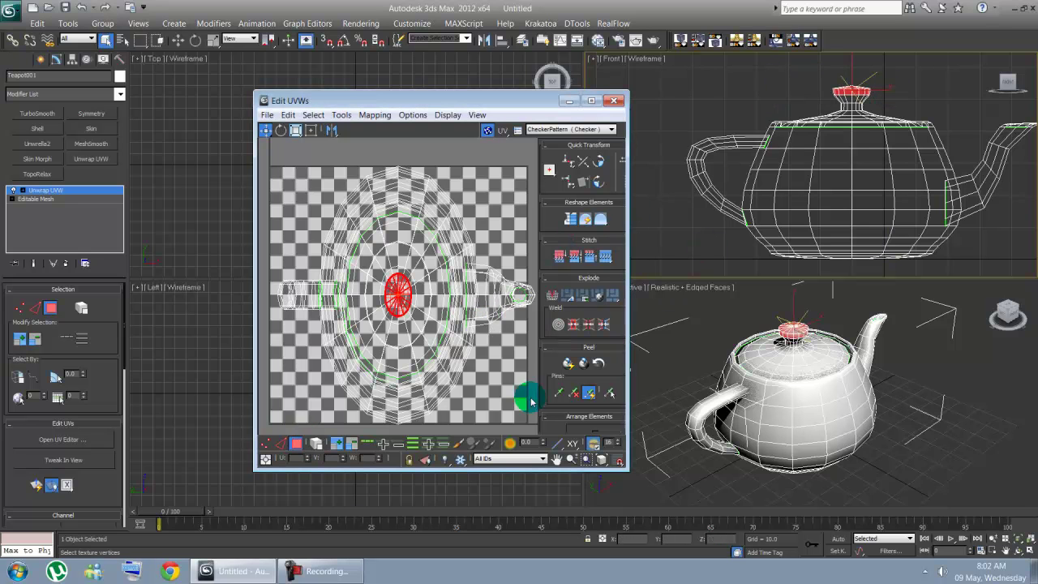
click(338, 446)
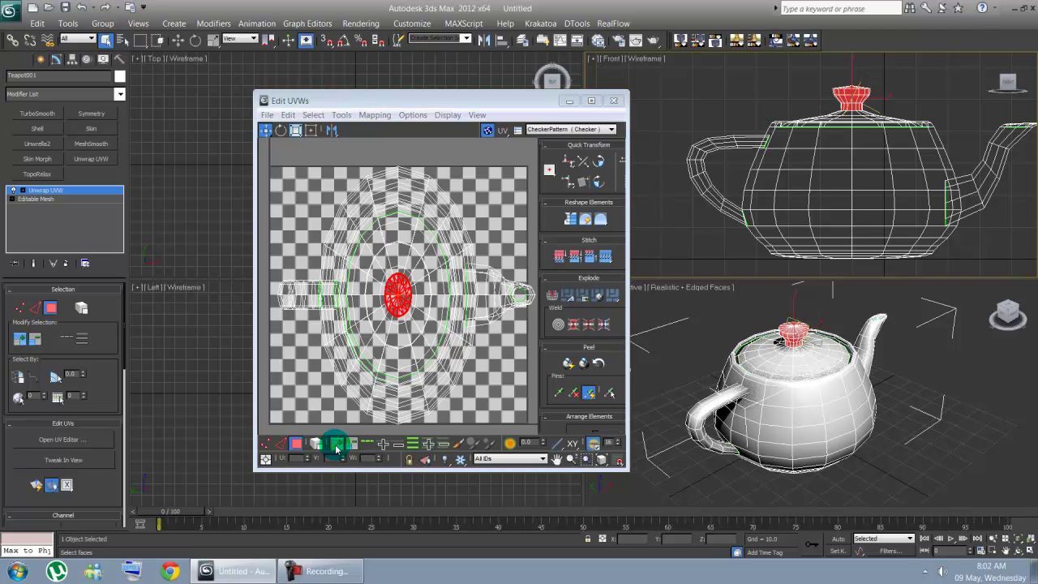
click(337, 445)
click(337, 445)
click(338, 446)
click(337, 445)
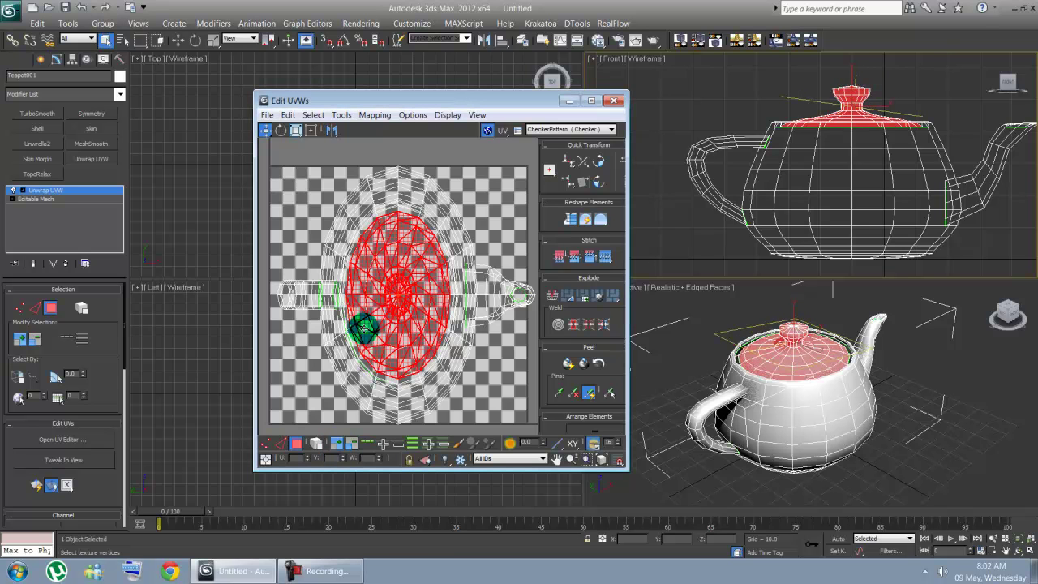
scroll(419, 290, down, 3)
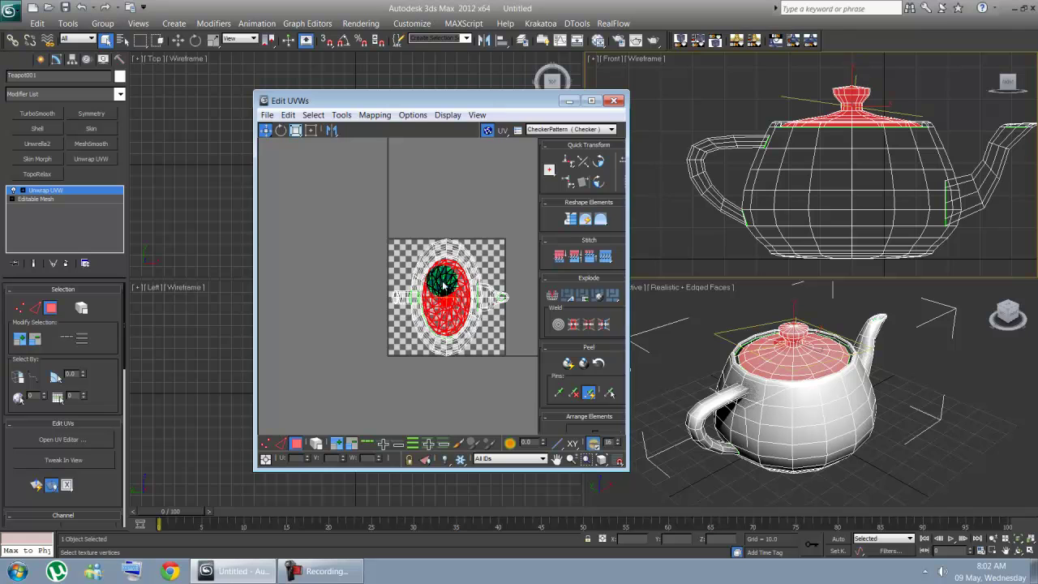
drag(442, 283, 344, 226)
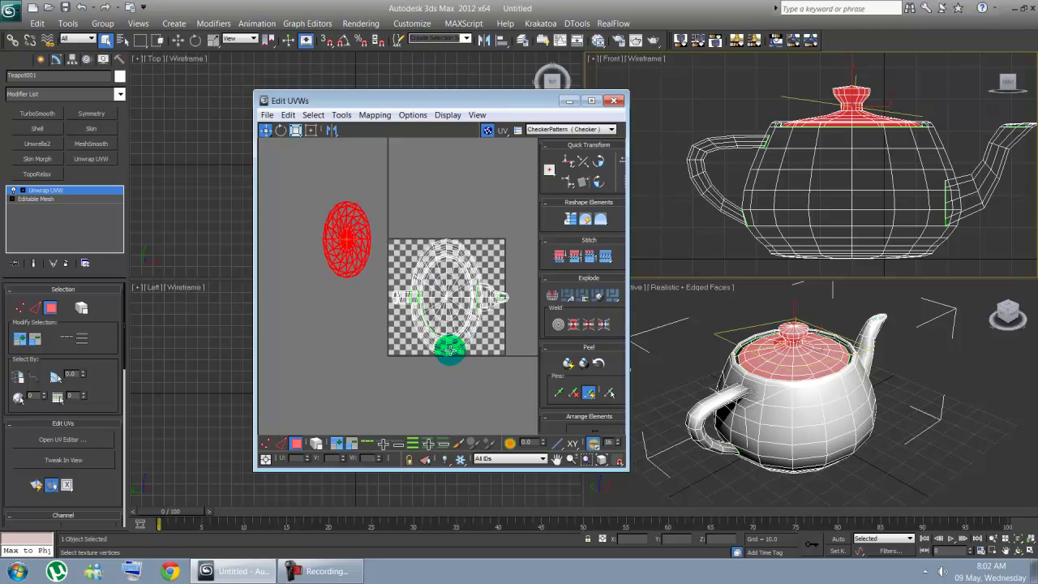
click(691, 132)
drag(654, 105, 713, 223)
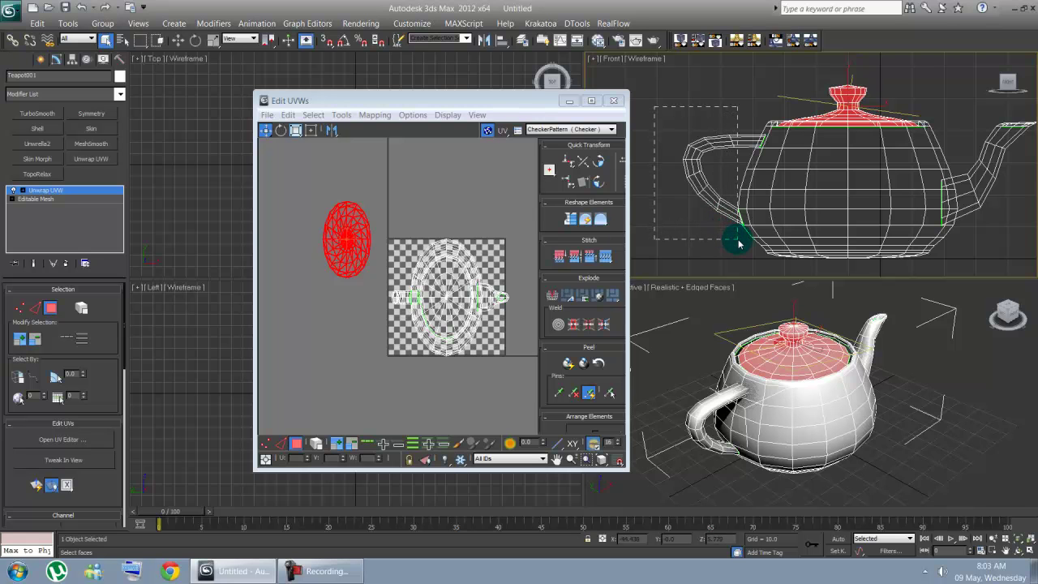
Step: Box-select the handle faces and move the handle UVs left out of the checker area
drag(739, 241, 737, 239)
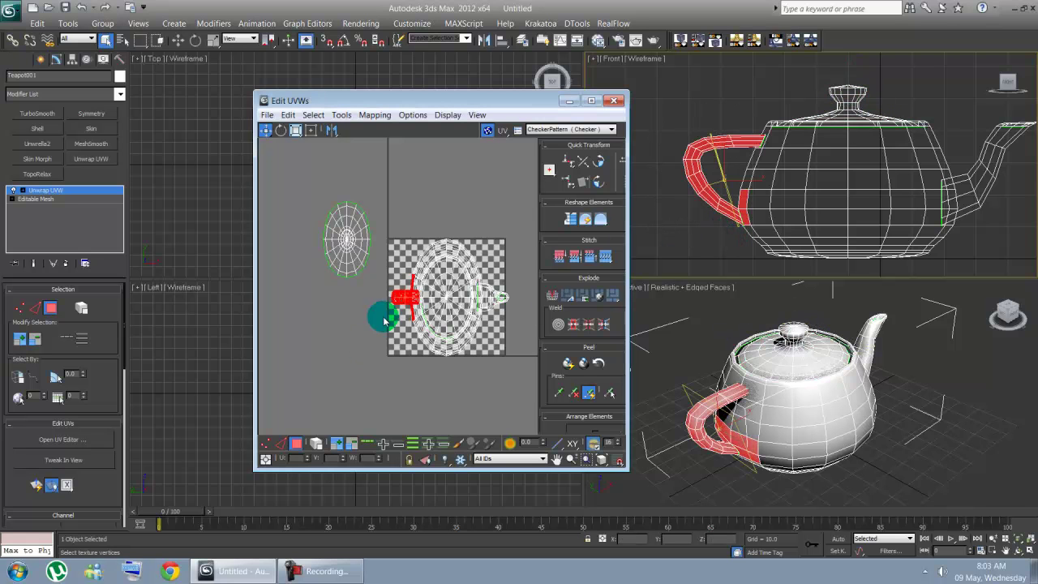
click(659, 149)
drag(654, 96, 736, 249)
drag(408, 297, 325, 311)
Step: Grow a spout-tip selection along the whole spout, move it lower left, then select the handle island
middle_drag(766, 162, 737, 165)
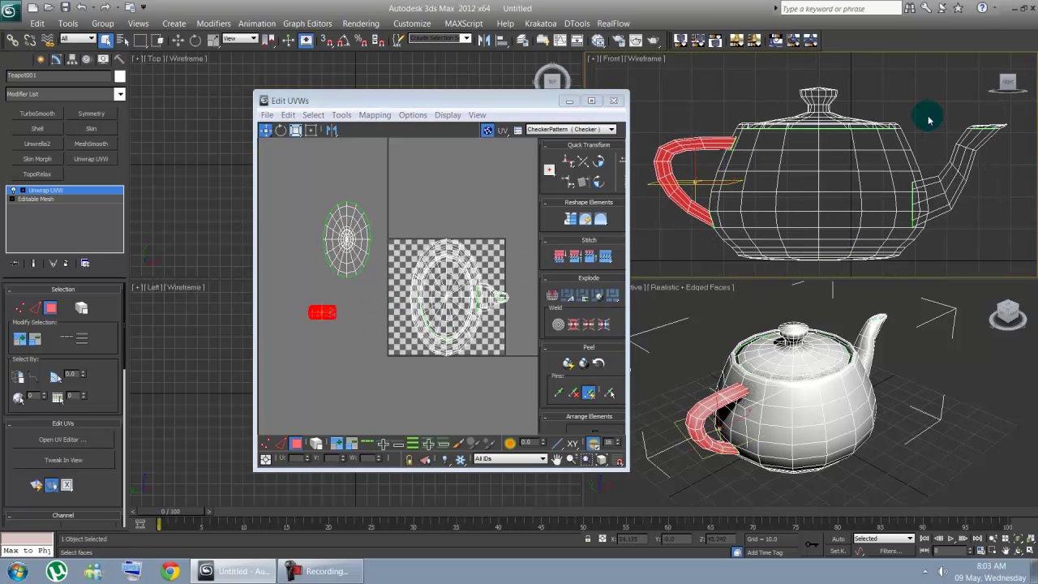
drag(967, 104, 1019, 148)
click(292, 466)
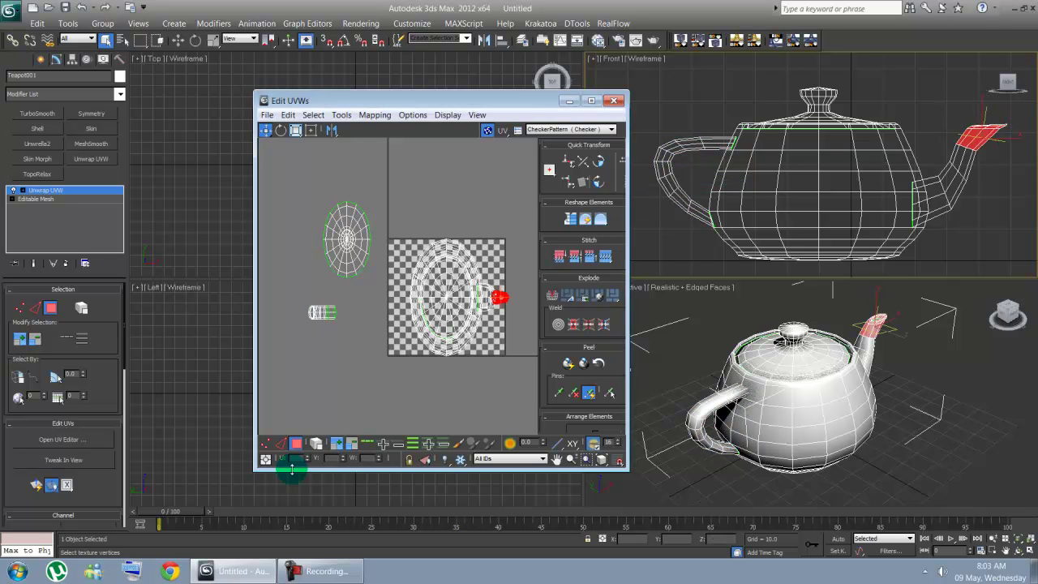
click(337, 444)
click(337, 444)
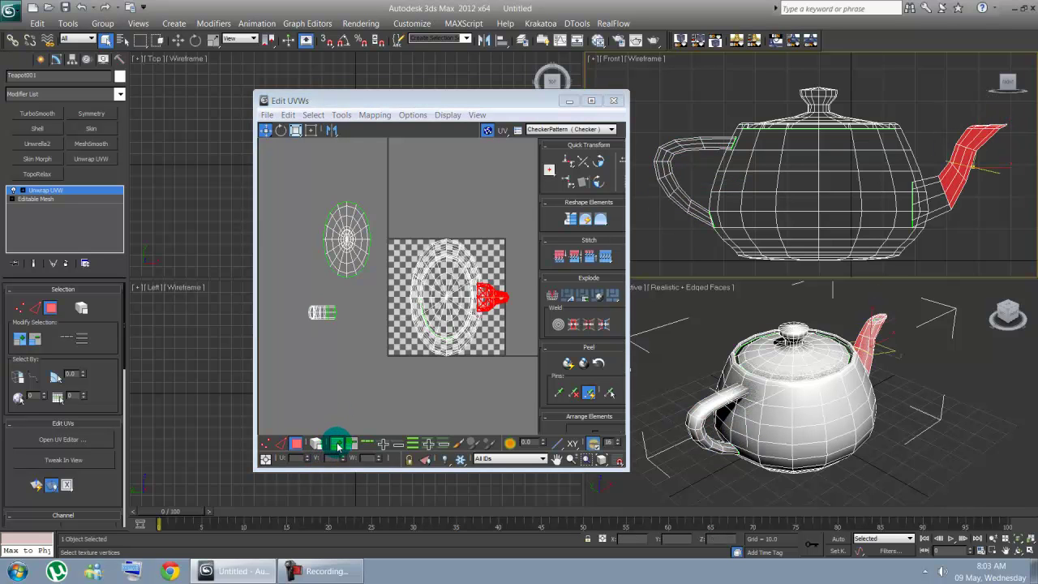
click(338, 444)
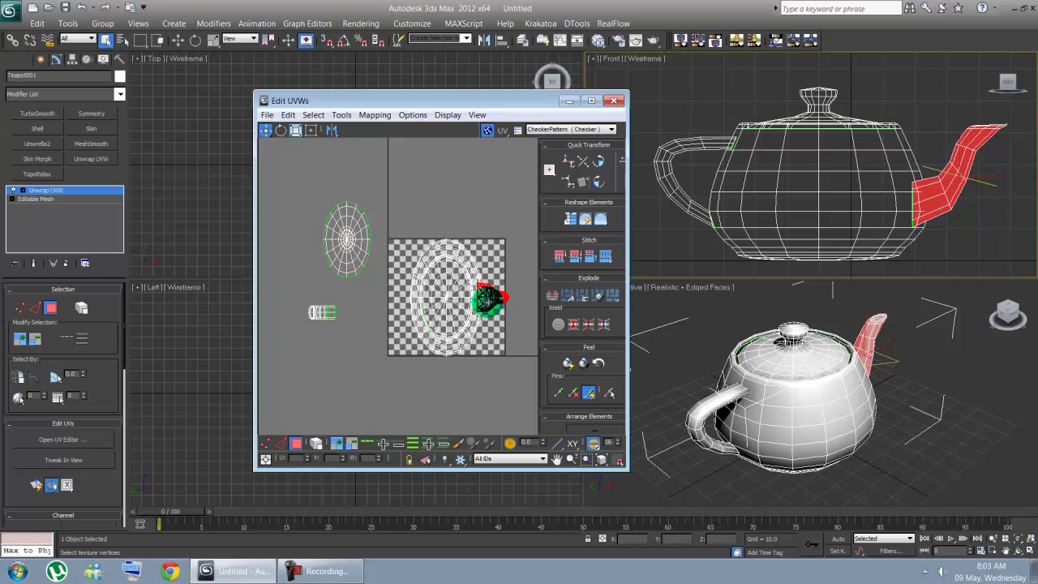
drag(482, 294, 315, 369)
click(425, 225)
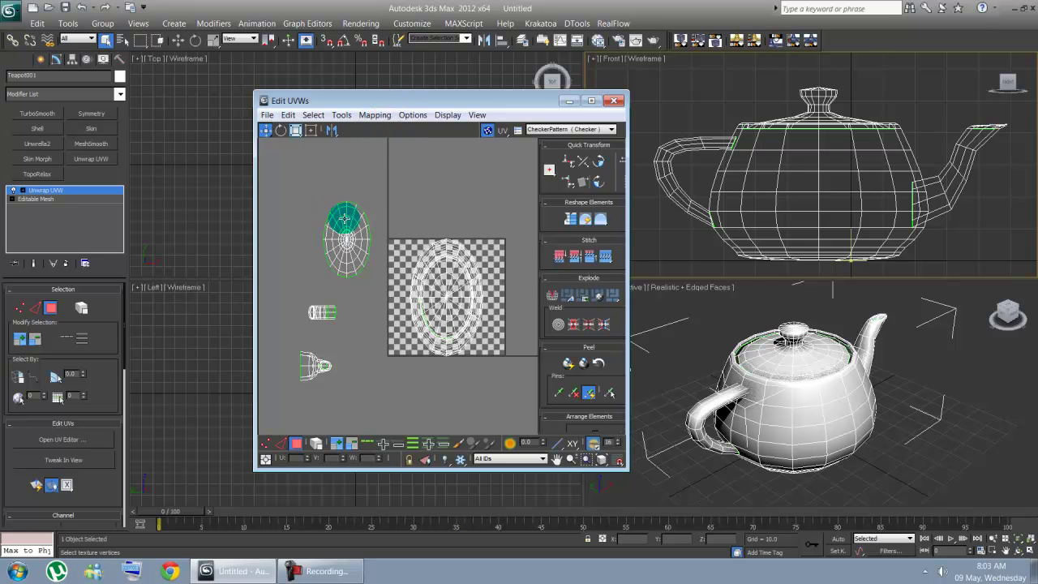
drag(289, 294, 366, 328)
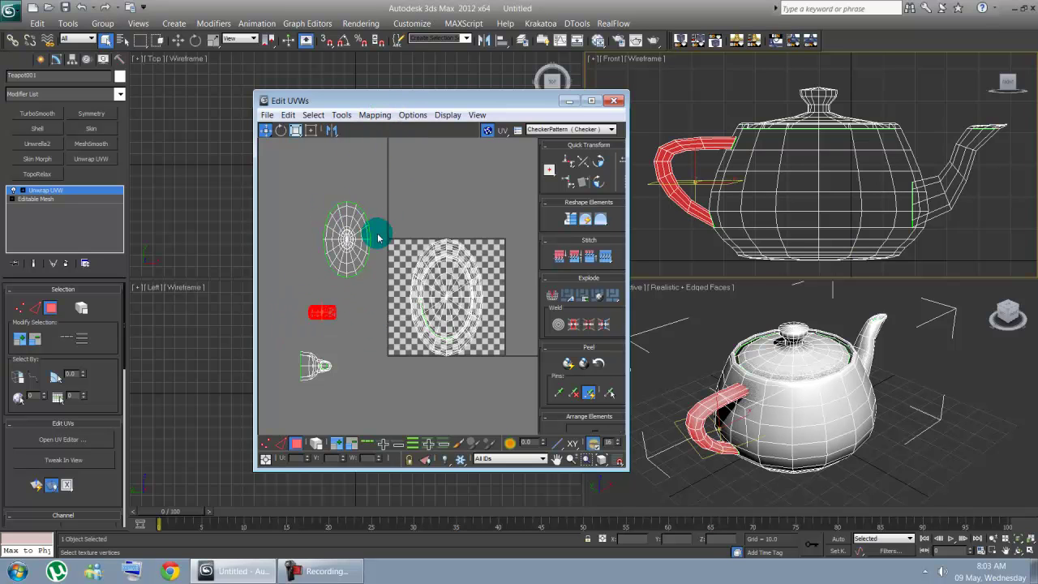
Step: Re-project the handle UVs with Left/Right Normal Mapping (spacing 0.02)
click(377, 116)
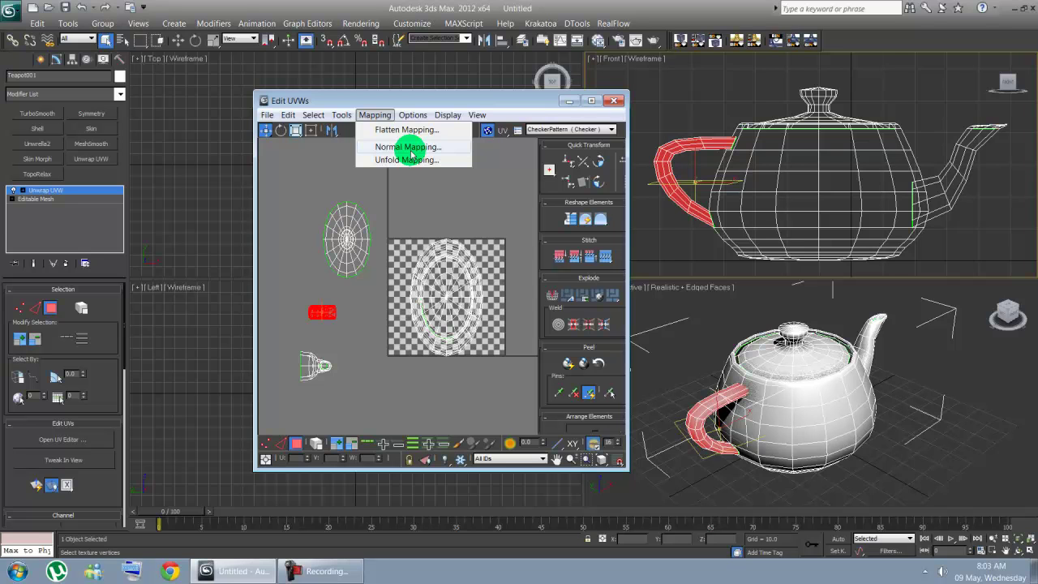
click(408, 147)
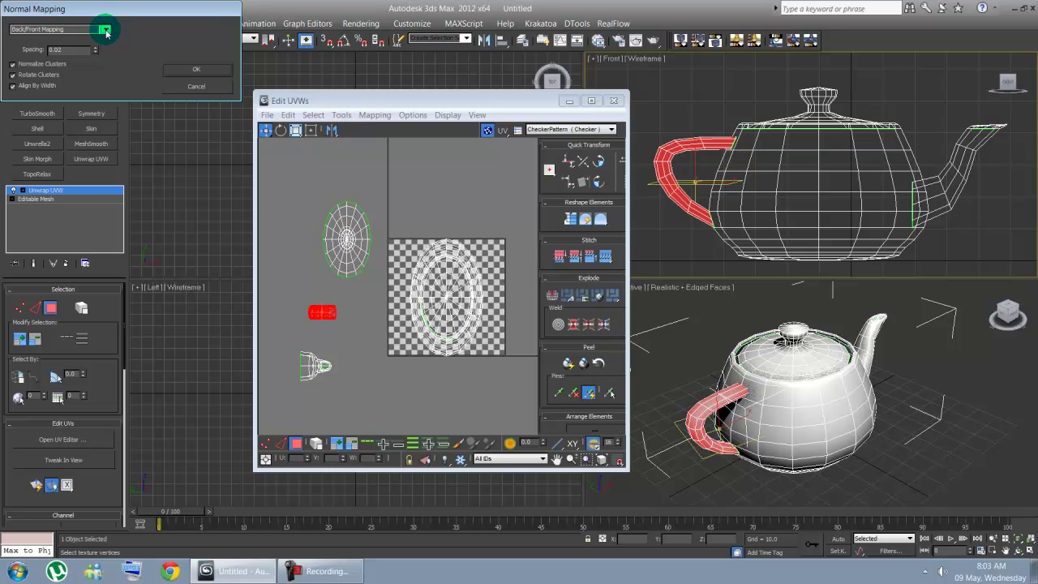
click(105, 30)
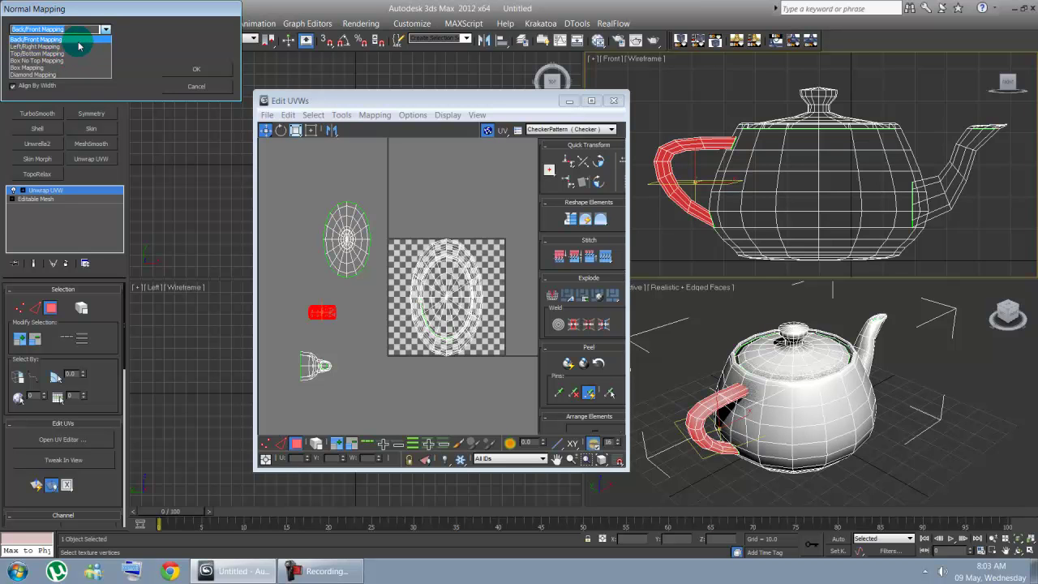
click(70, 47)
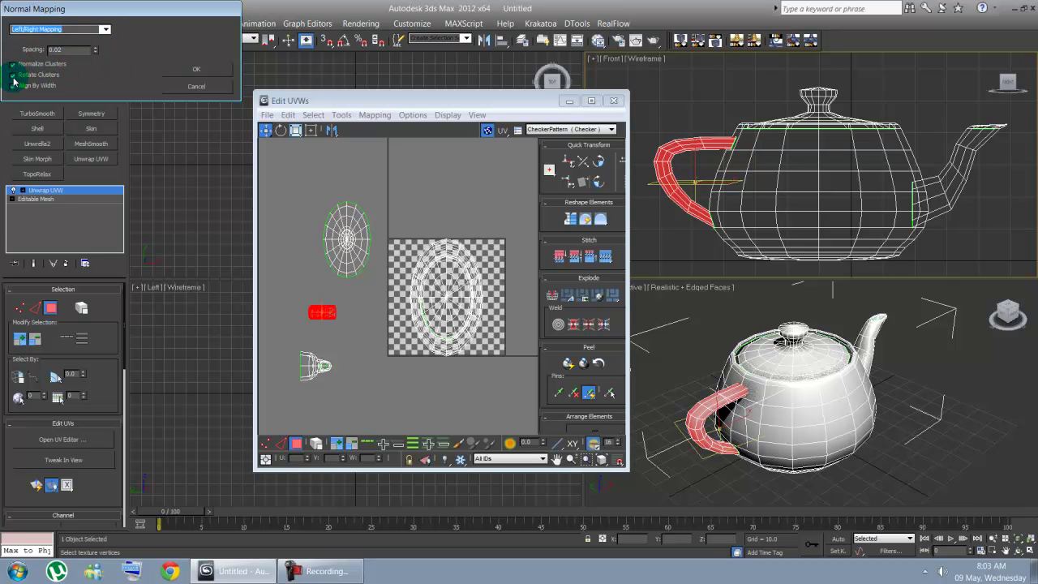
click(184, 73)
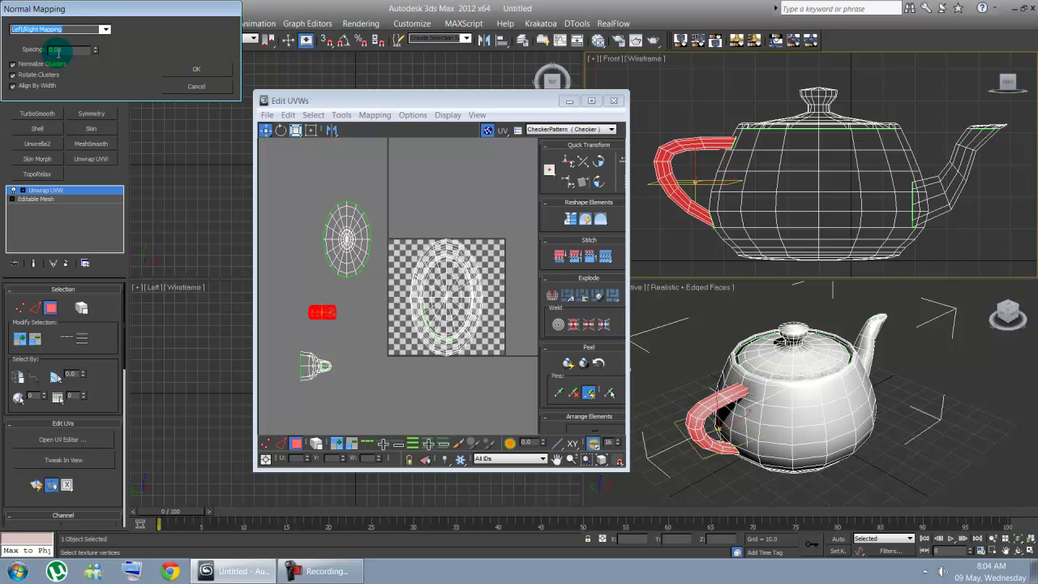
click(200, 73)
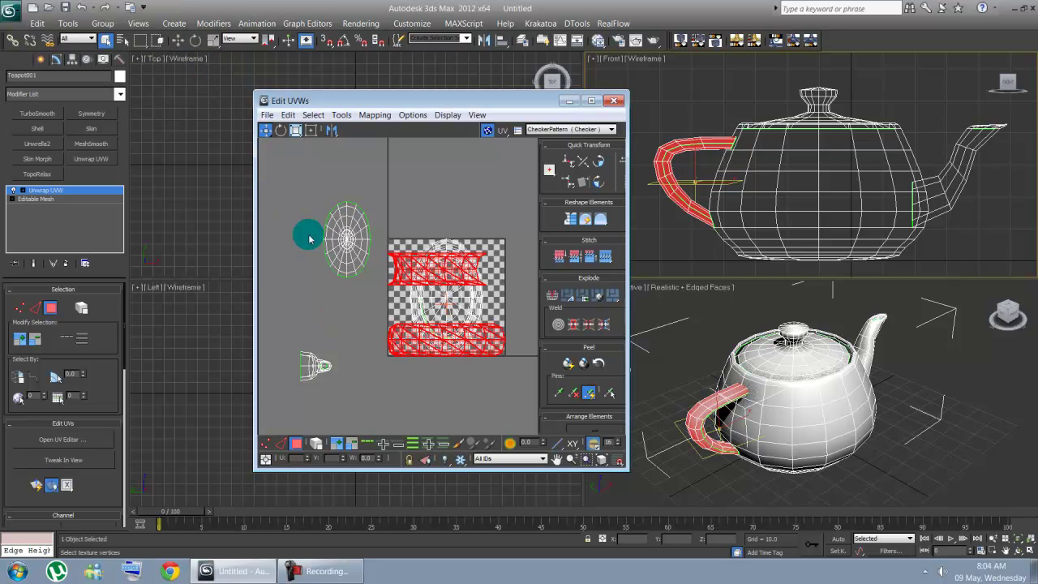
Step: Move the handle clusters below the checker tile and select the spout's UV island
drag(417, 271, 413, 375)
scroll(406, 370, down, 1)
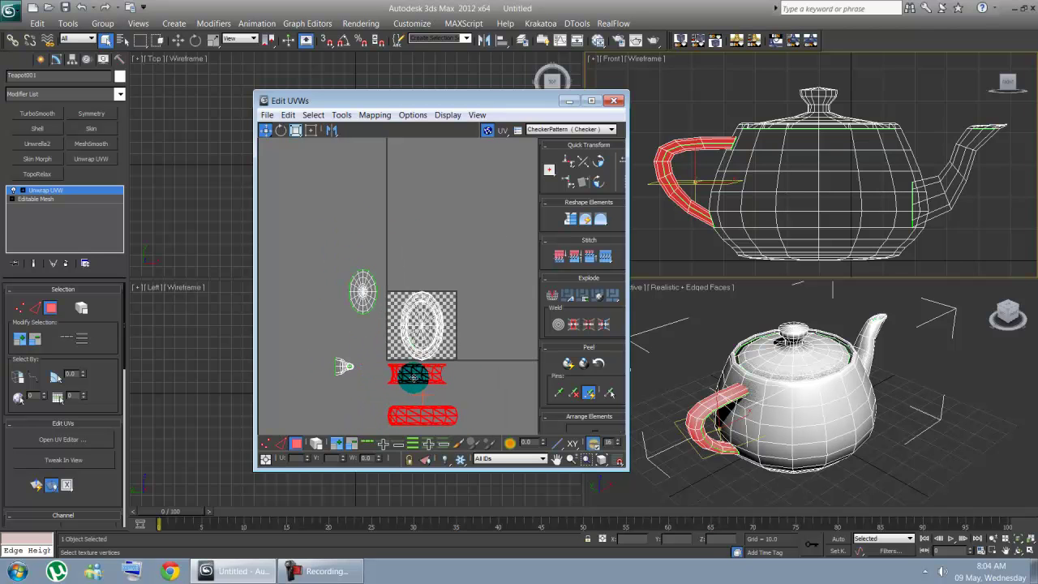
click(344, 366)
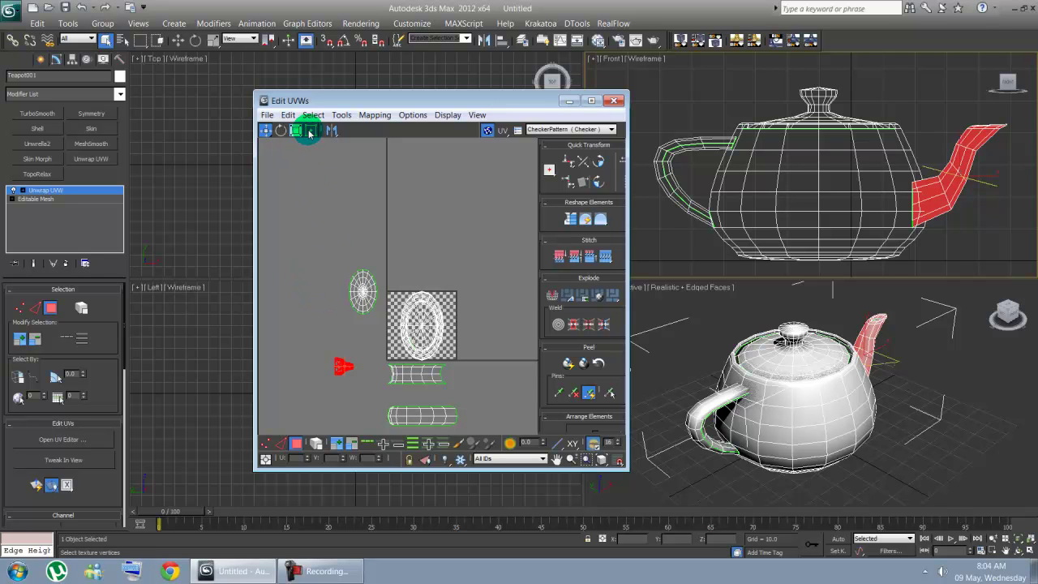
Step: Re-project the spout UVs with Back/Front Normal Mapping
click(338, 118)
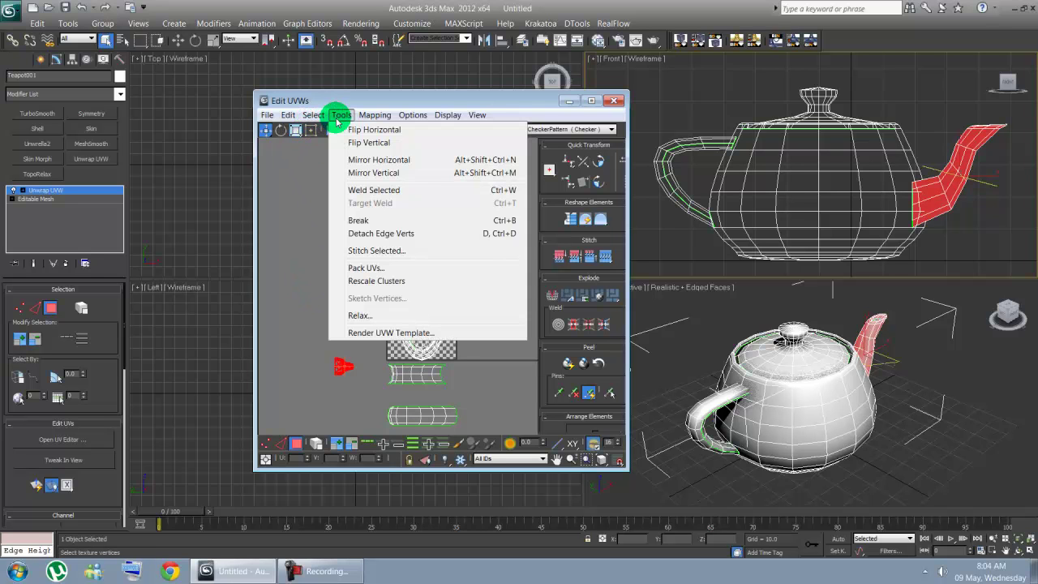
mouse_move(371, 114)
click(378, 143)
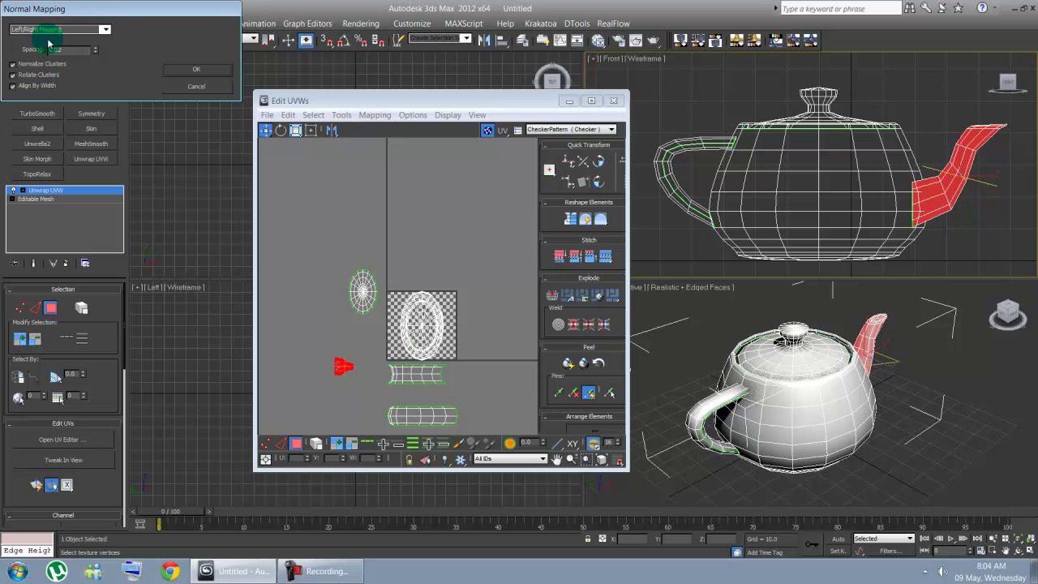
click(105, 30)
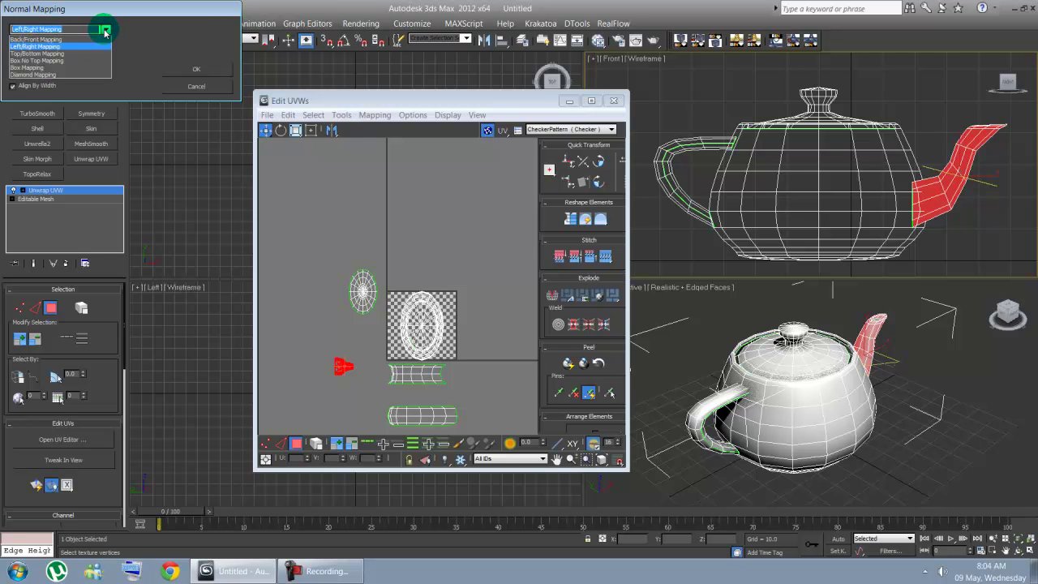
click(91, 40)
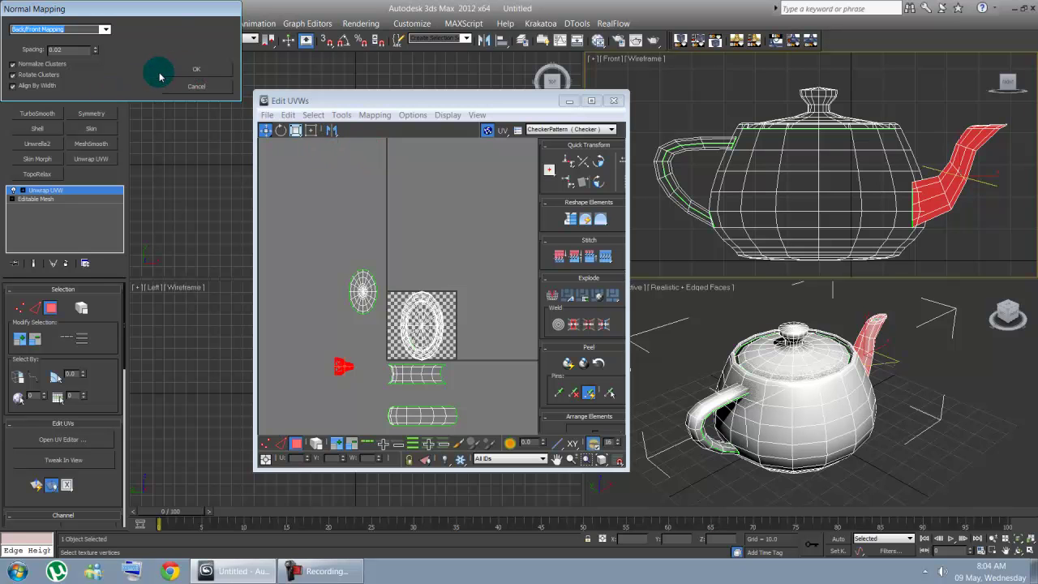
click(196, 70)
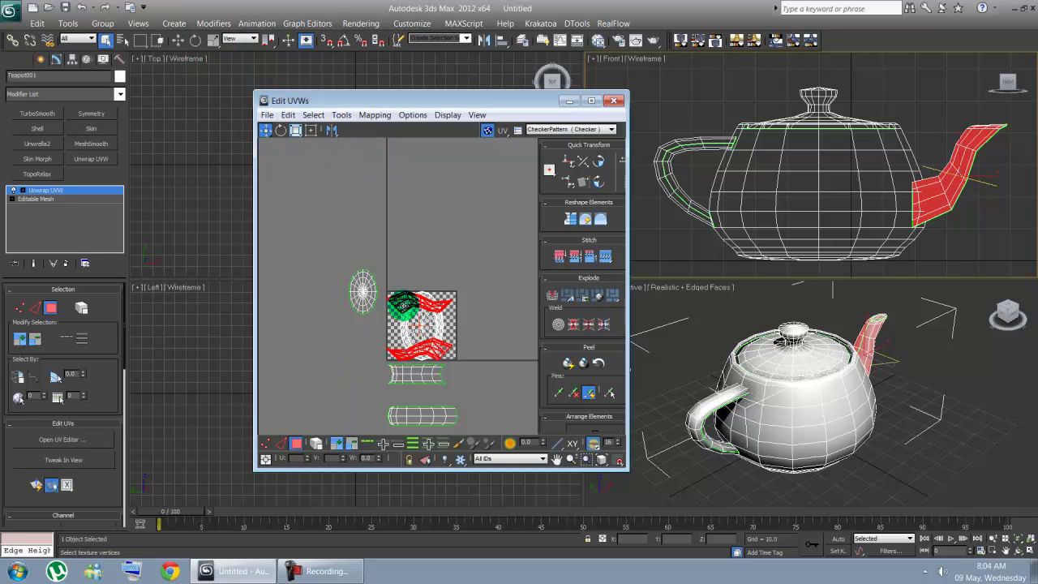
Step: Move the spout clusters left of the checker tile and select the body's UV island
drag(410, 324, 308, 357)
click(317, 253)
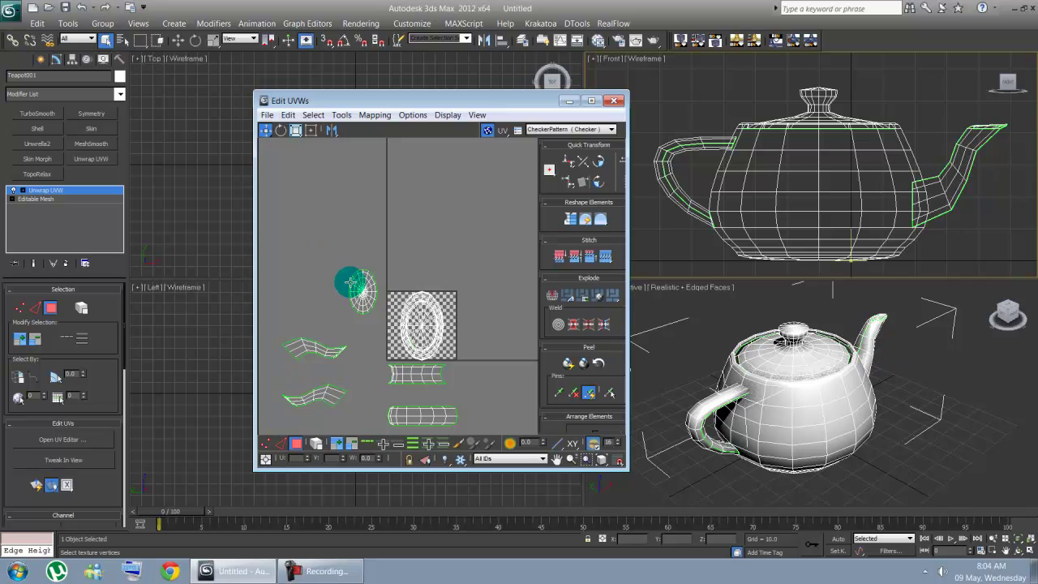
drag(390, 286, 461, 365)
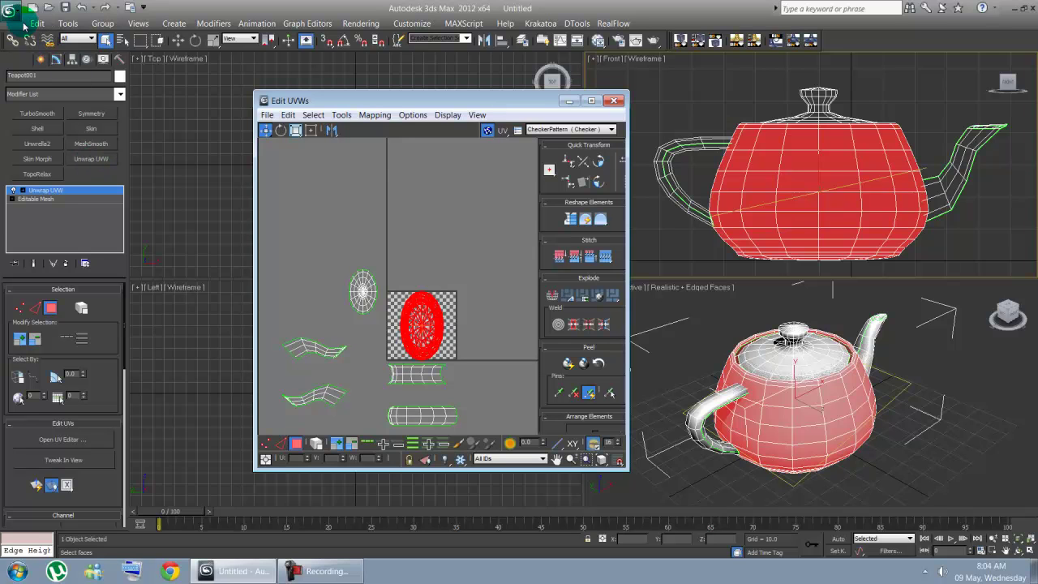
Step: Re-project the teapot body UVs with Left/Right Normal Mapping
click(376, 115)
click(393, 146)
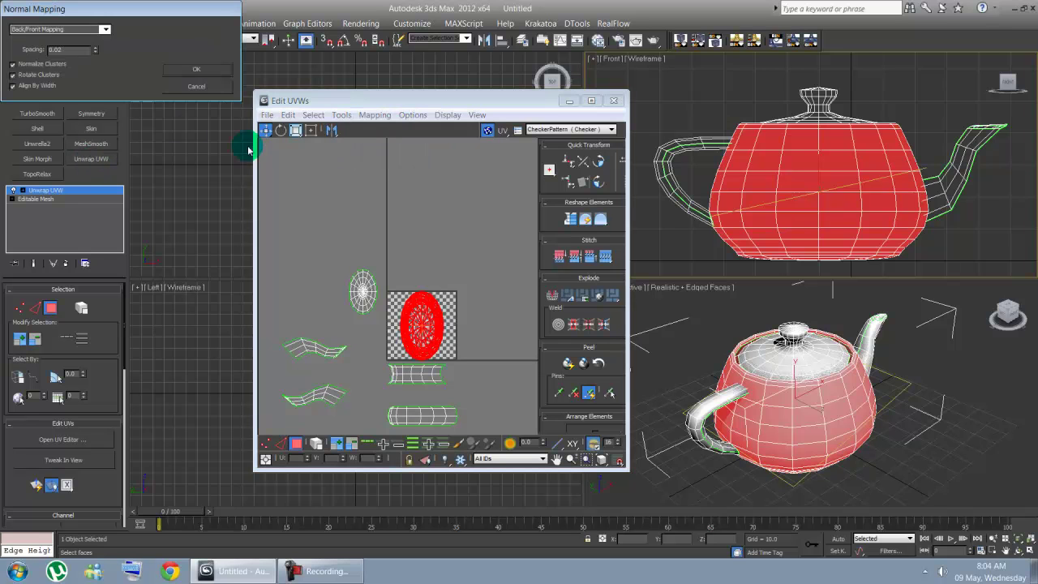
click(104, 30)
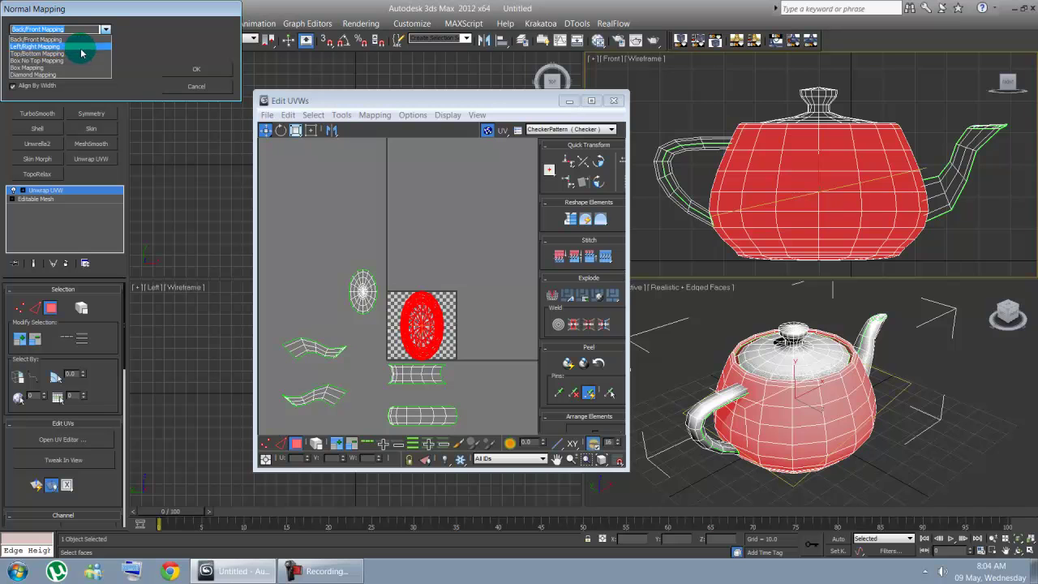
click(82, 48)
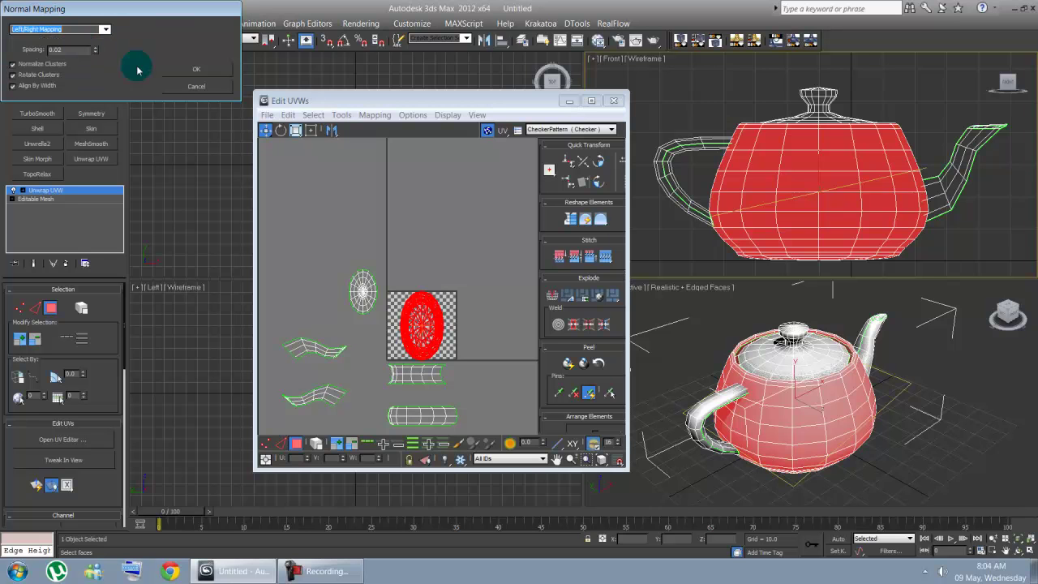
click(204, 73)
Step: Recentre the UV view and select the spout's upper UV cluster
drag(309, 245, 371, 317)
click(335, 277)
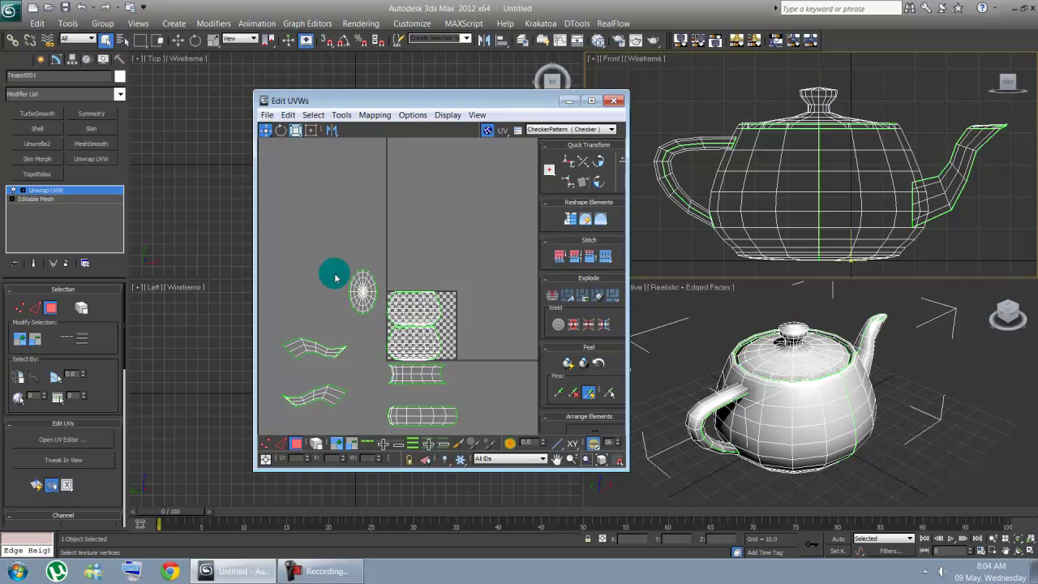
middle_drag(335, 278, 366, 252)
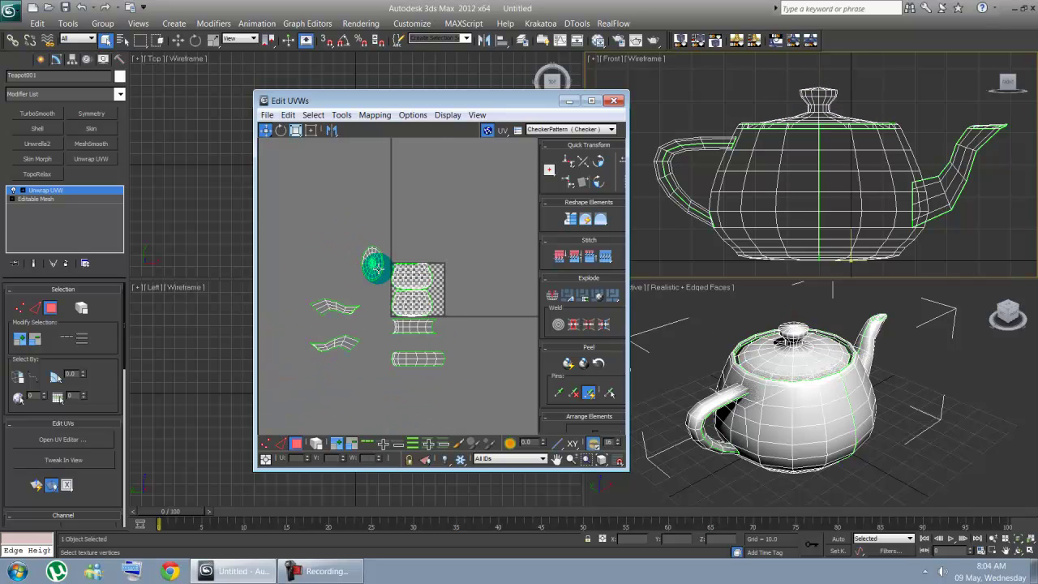
scroll(379, 296, up, 4)
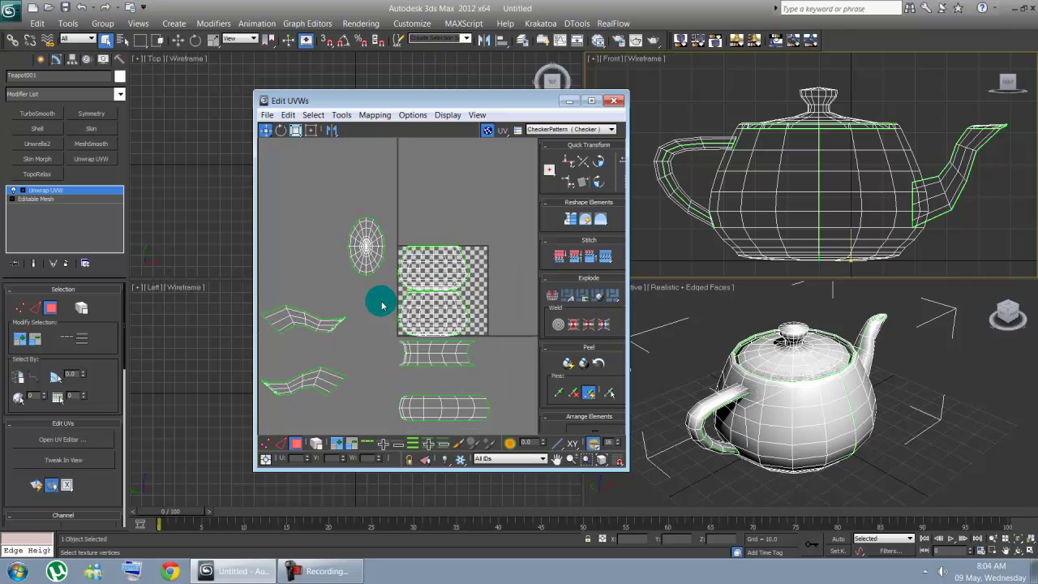
middle_drag(381, 305, 389, 271)
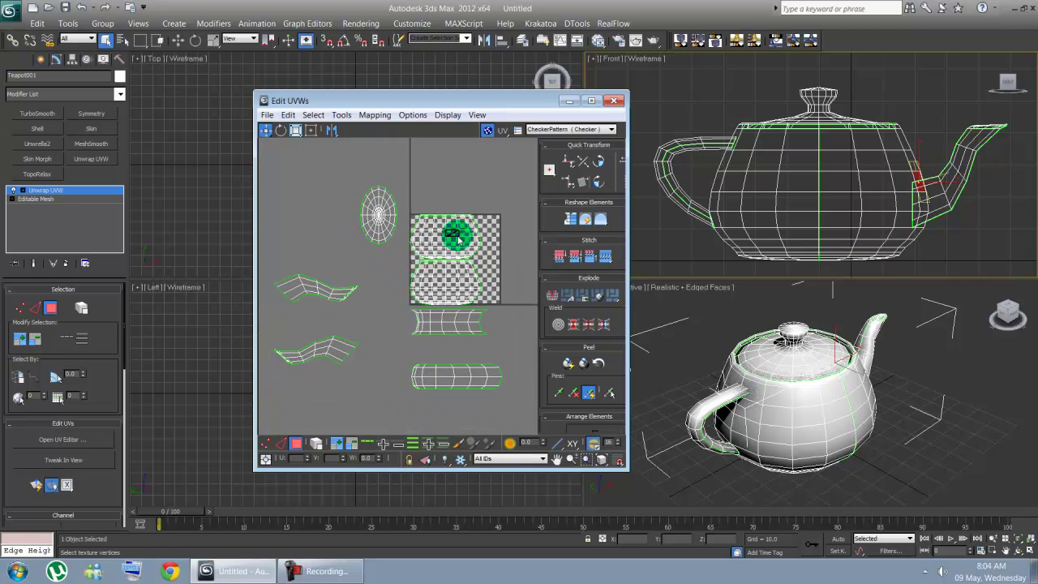
click(317, 445)
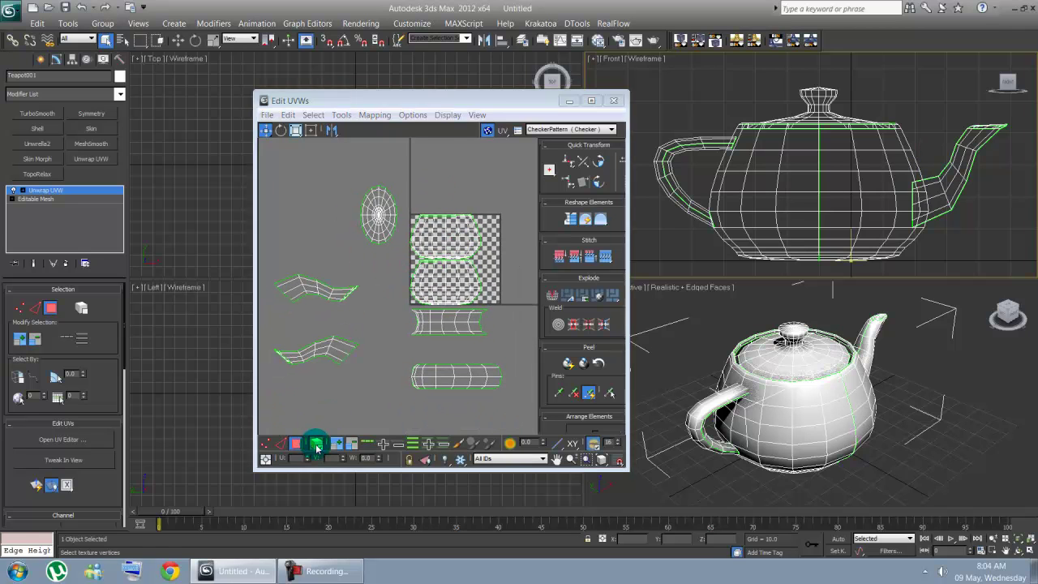
drag(450, 232, 431, 254)
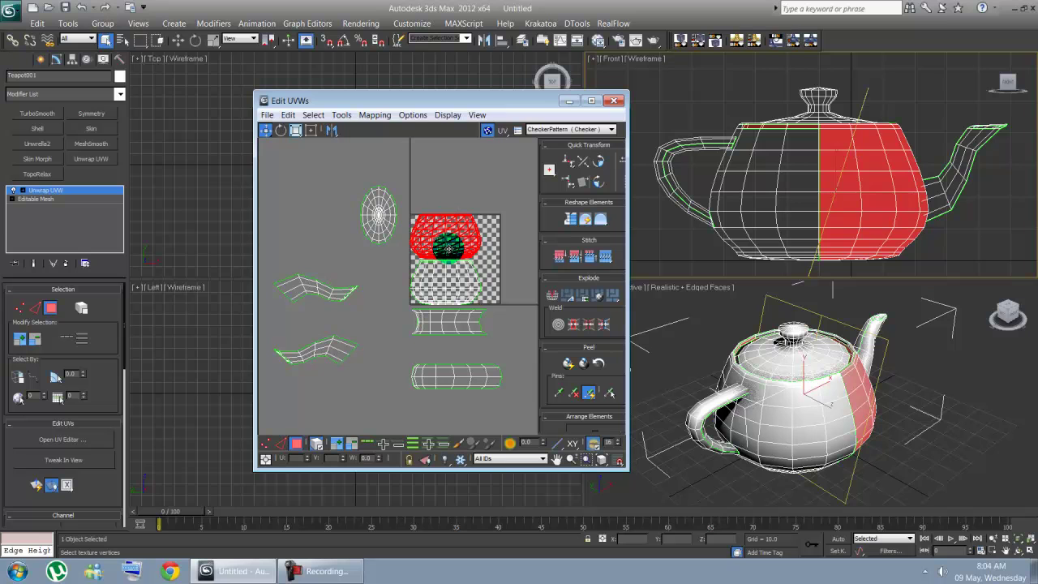
click(378, 293)
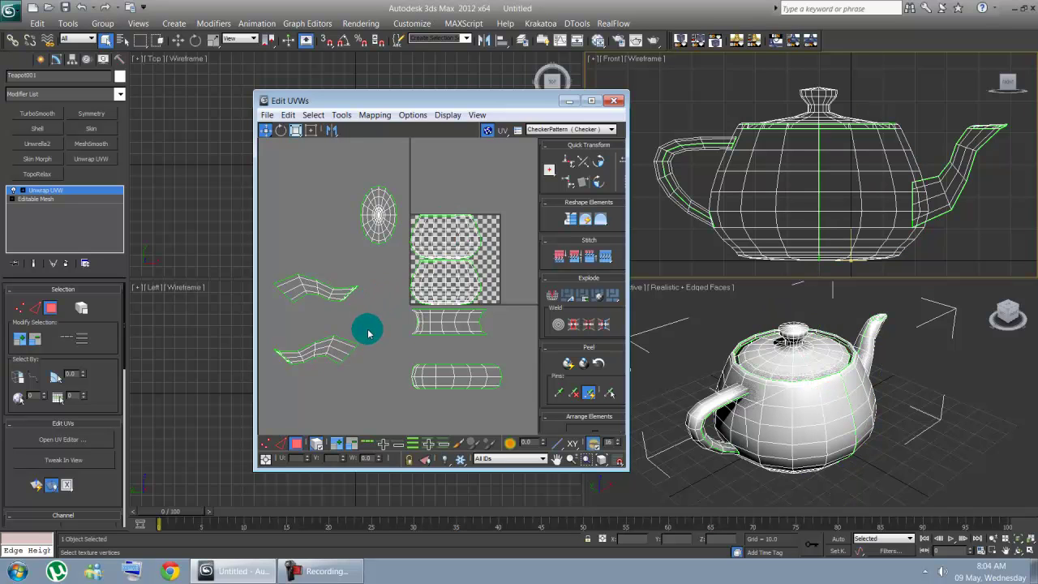
click(322, 302)
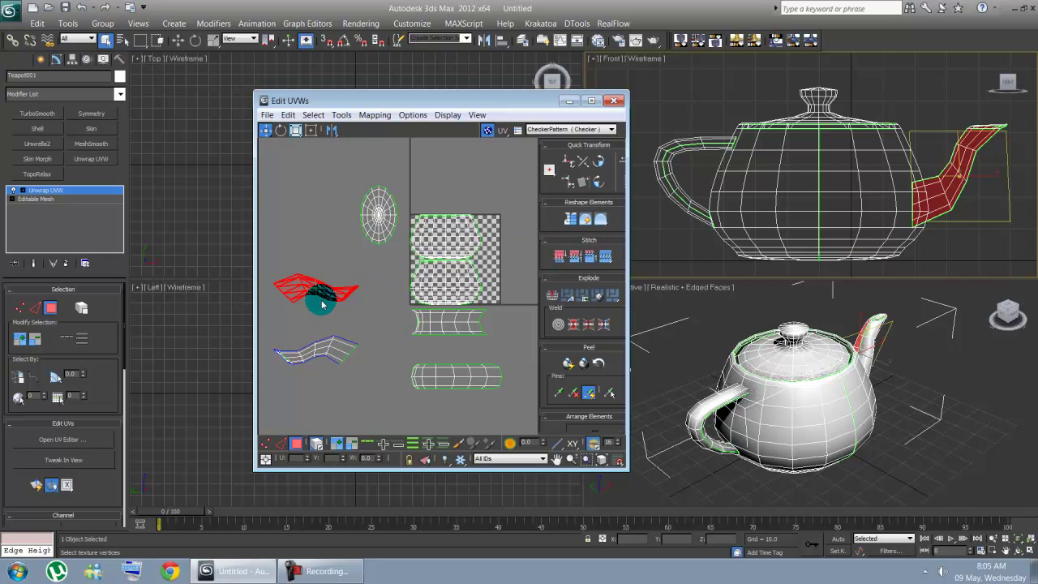
Step: Relax the spout's upper cluster using Relax By Edge Angles (100 iterations, amount 0.1)
click(601, 234)
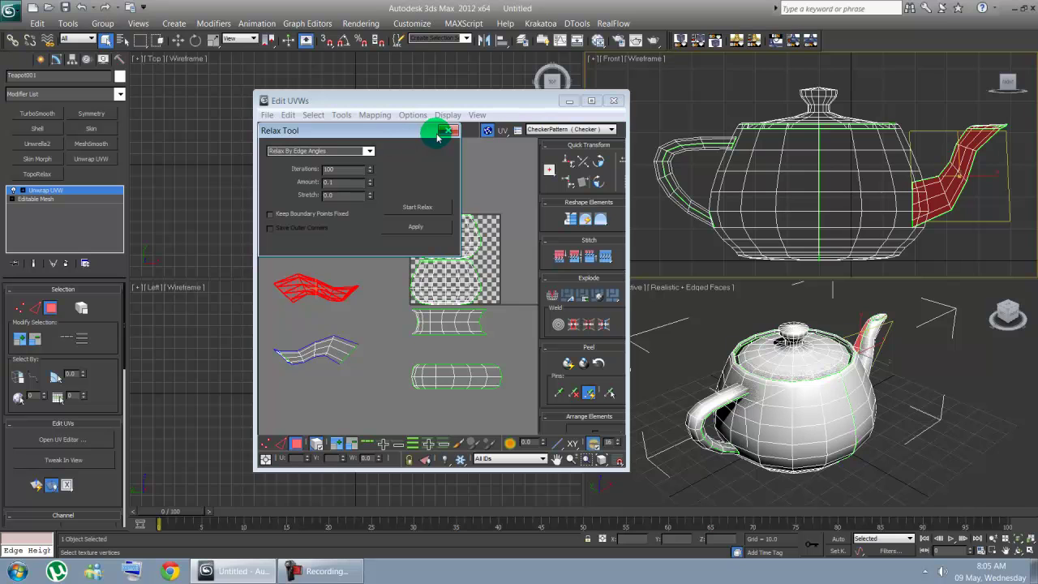
drag(432, 128, 524, 119)
click(460, 143)
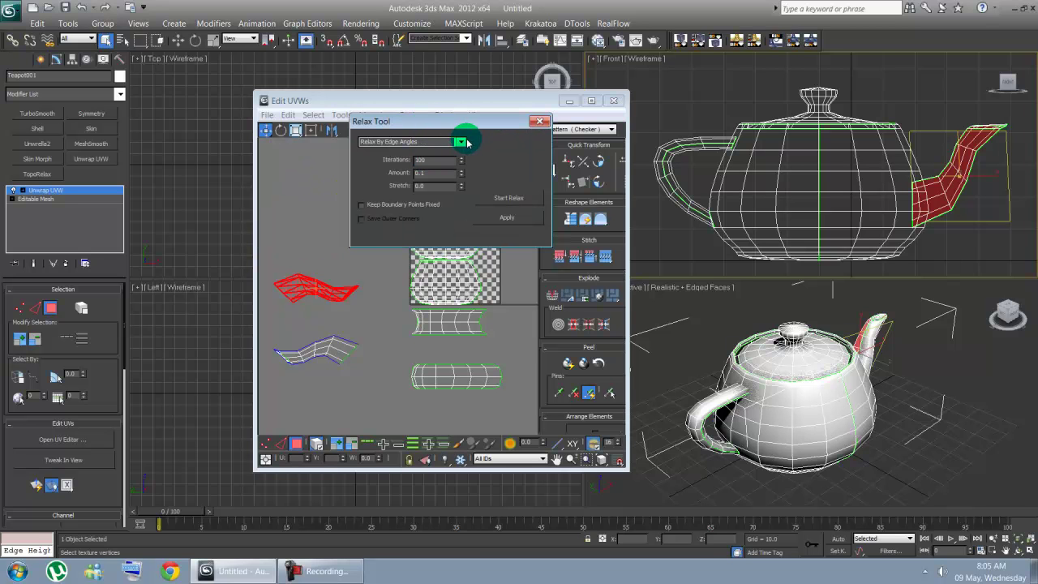
click(460, 143)
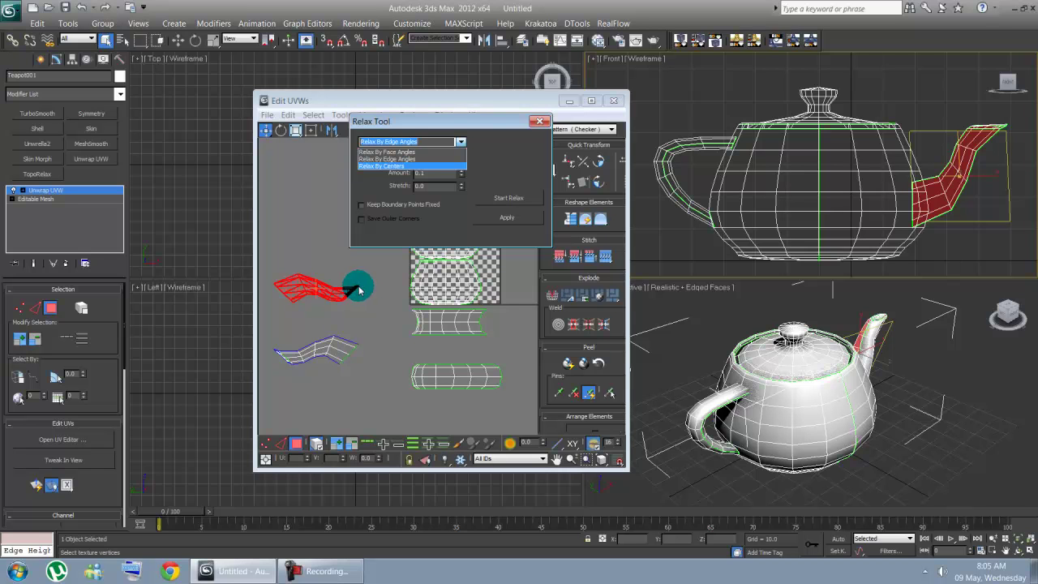
mouse_move(351, 294)
mouse_down()
mouse_move(309, 290)
mouse_move(283, 273)
mouse_move(297, 289)
mouse_move(391, 281)
mouse_move(315, 306)
mouse_move(373, 295)
mouse_move(341, 301)
mouse_up()
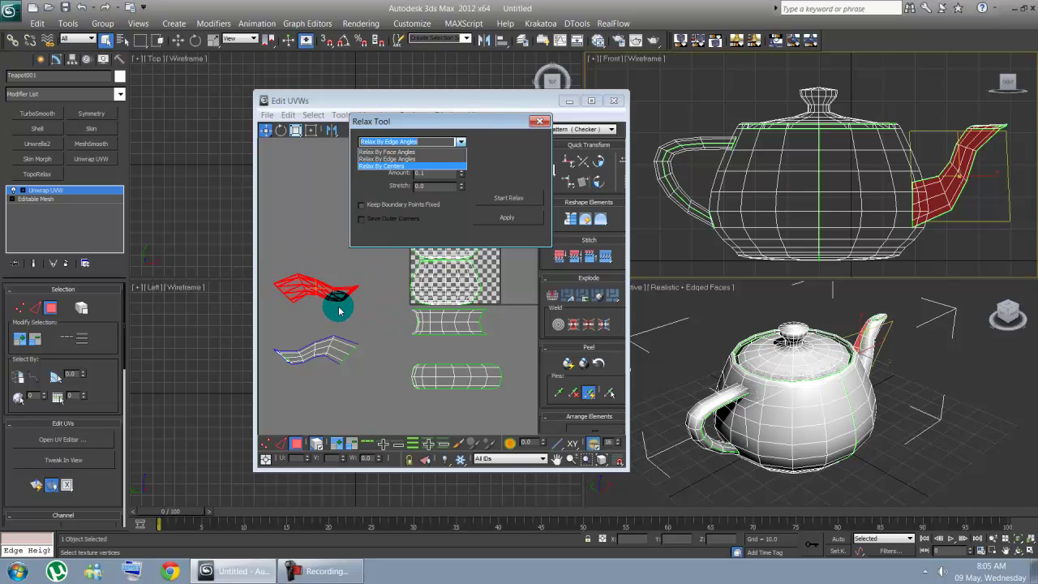
click(412, 159)
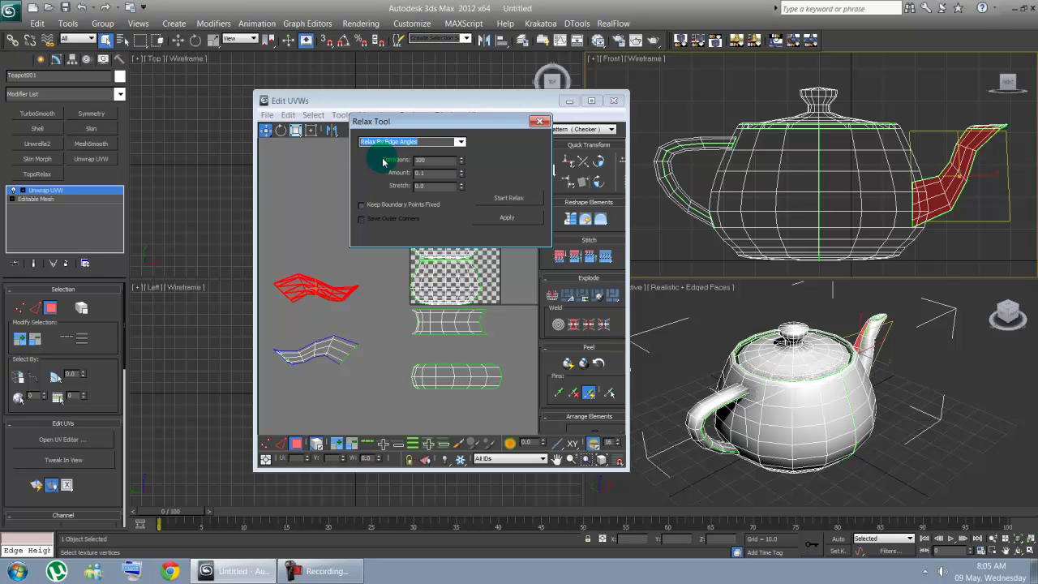
click(504, 201)
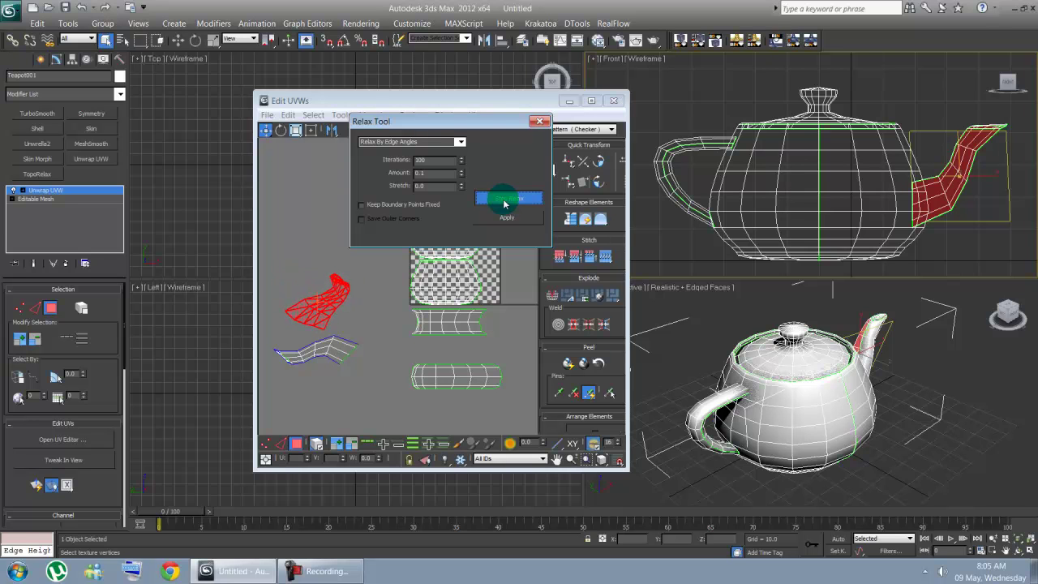
click(504, 200)
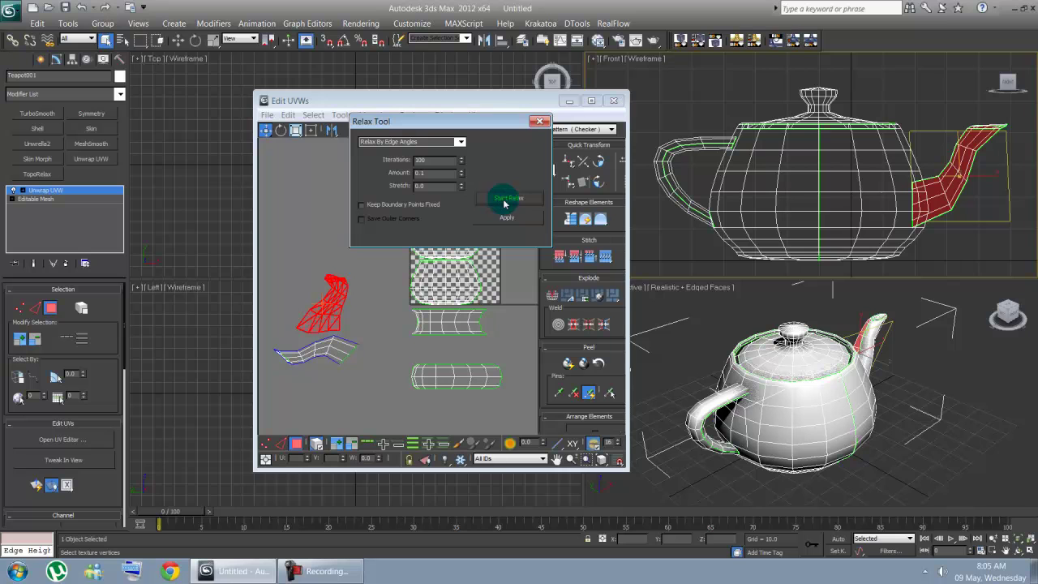
Step: Undo the edge-angle relax and relax the upper spout cluster by Face Angles instead
click(538, 123)
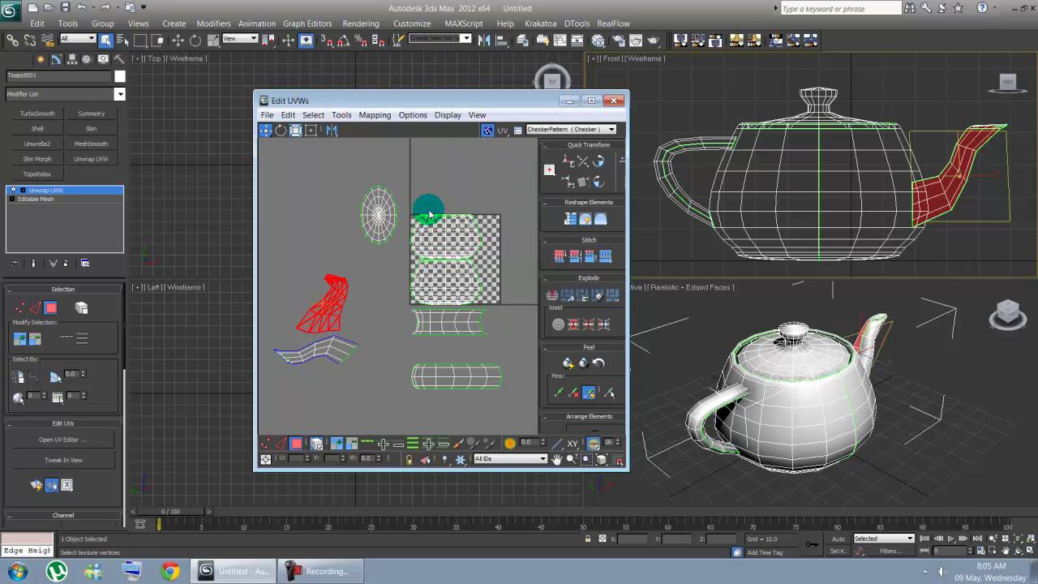
key(ctrl+z)
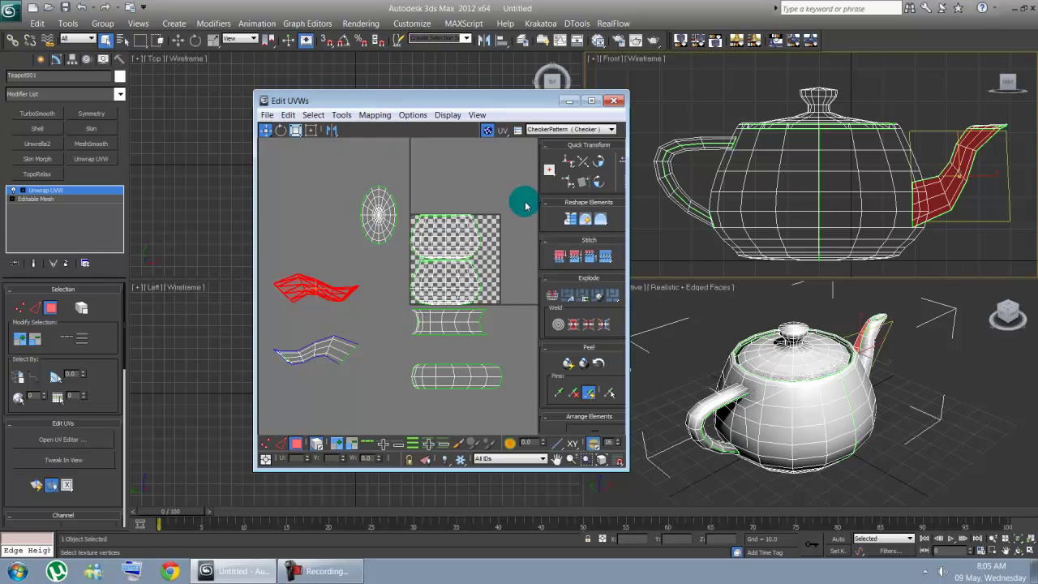
drag(600, 218, 597, 243)
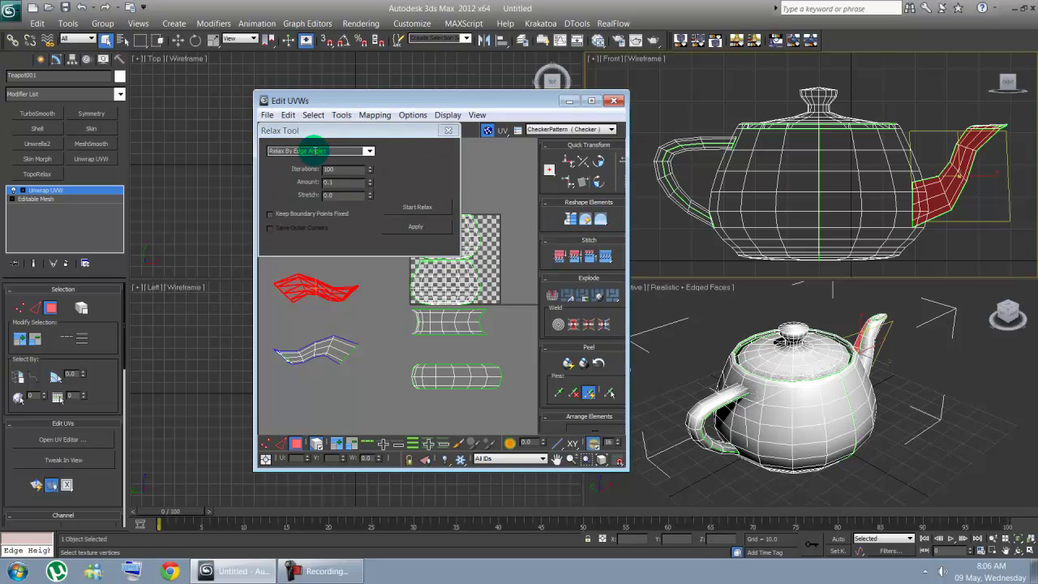
click(369, 151)
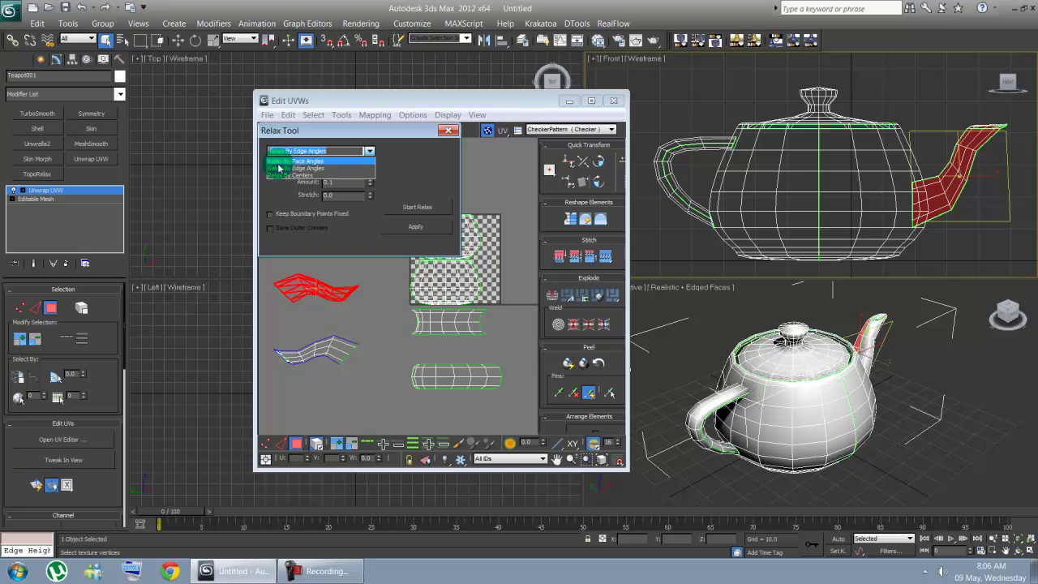
click(320, 161)
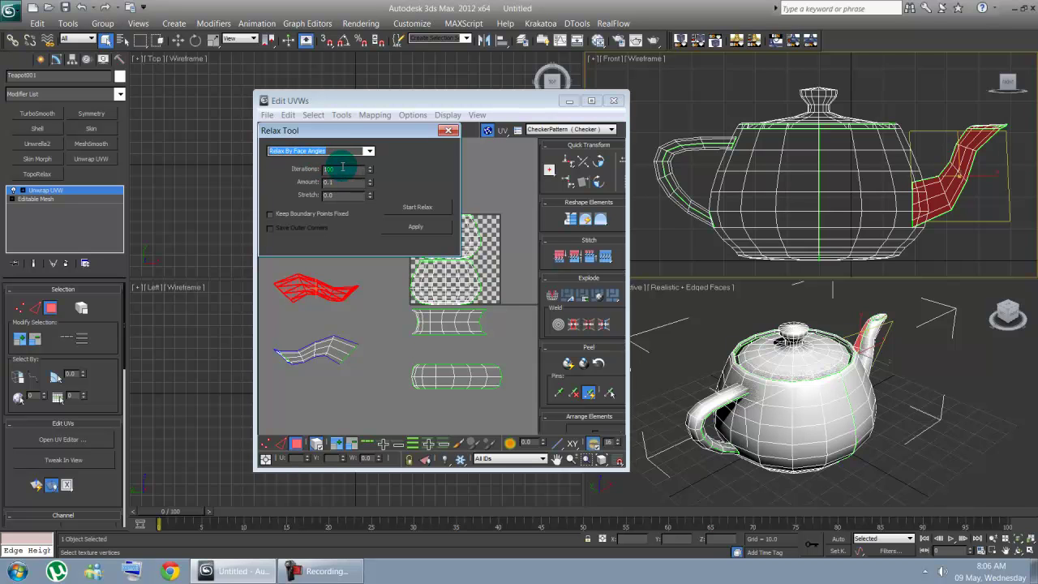
click(417, 208)
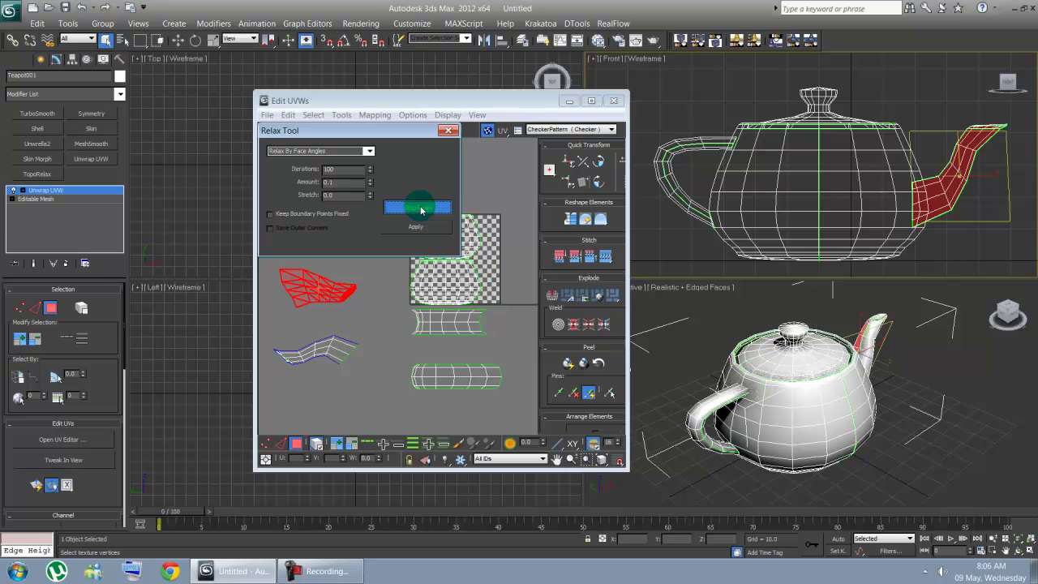
Step: Select the lower spout UV cluster and relax it by Face Angles
middle_drag(313, 297, 342, 301)
click(350, 357)
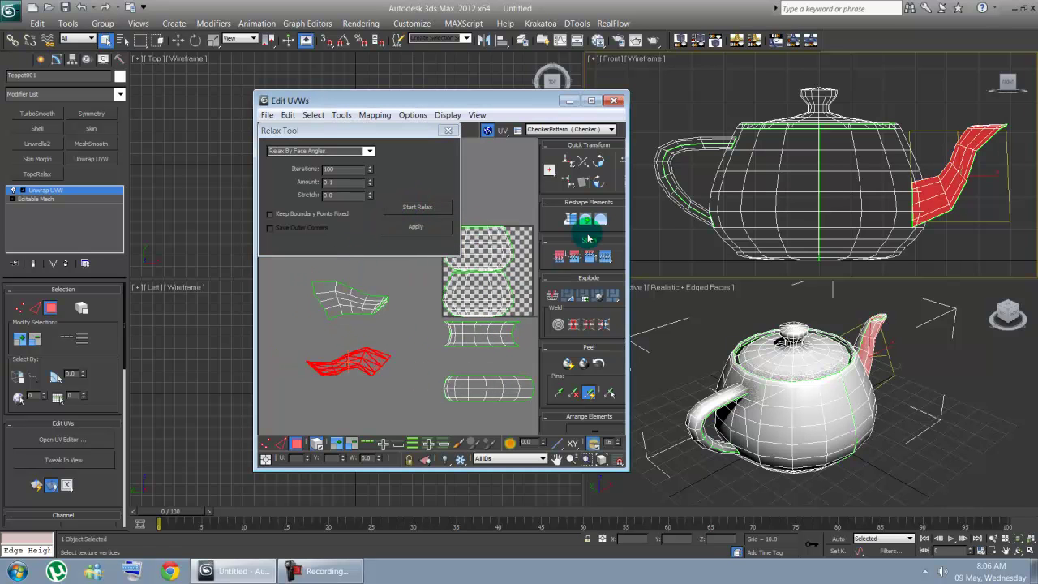
click(367, 152)
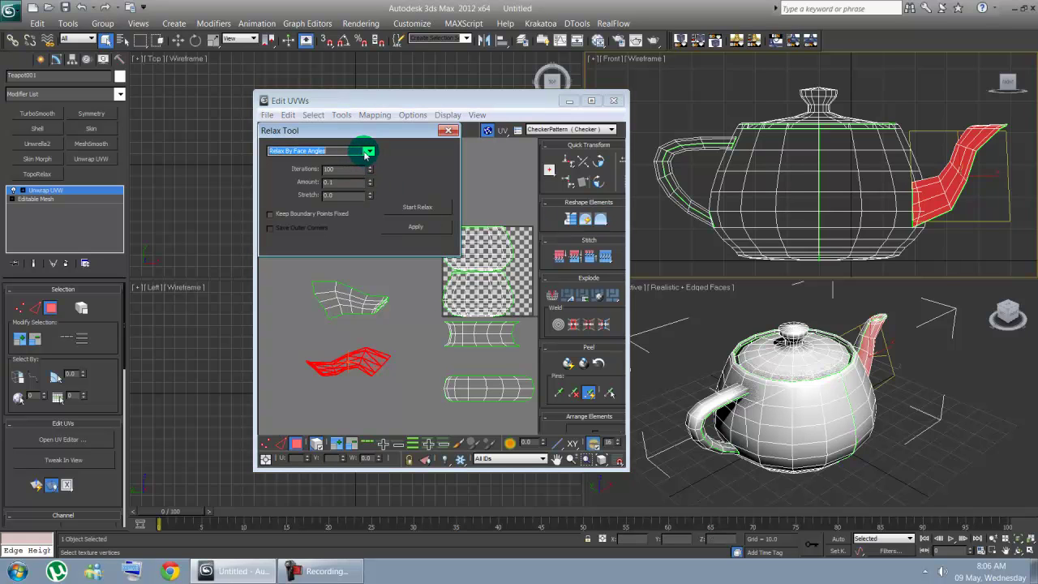
click(368, 152)
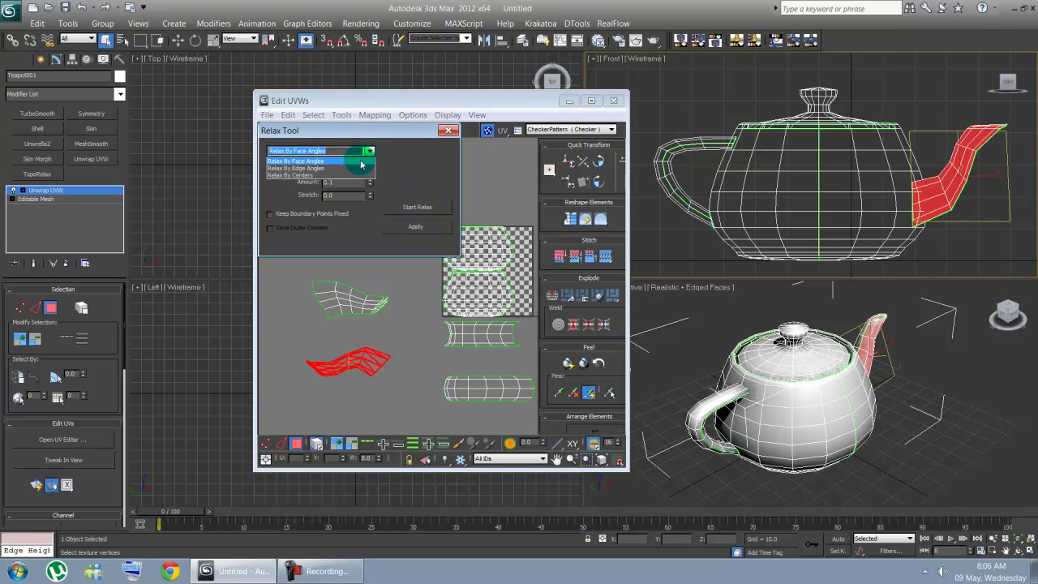
click(362, 163)
click(412, 210)
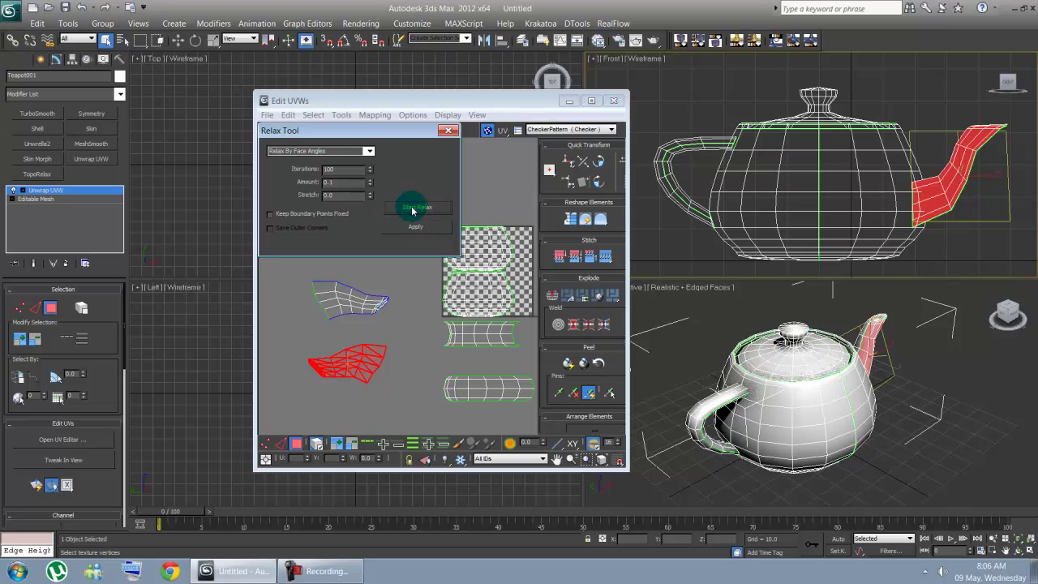
click(403, 224)
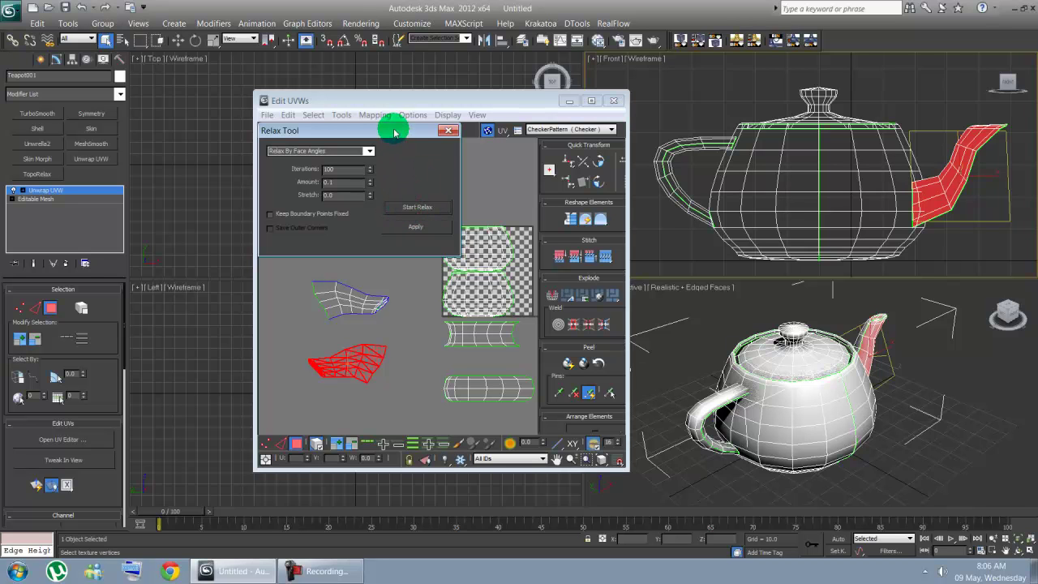
Step: Close the Relax Tool and select both handle UV clusters
drag(394, 128, 423, 170)
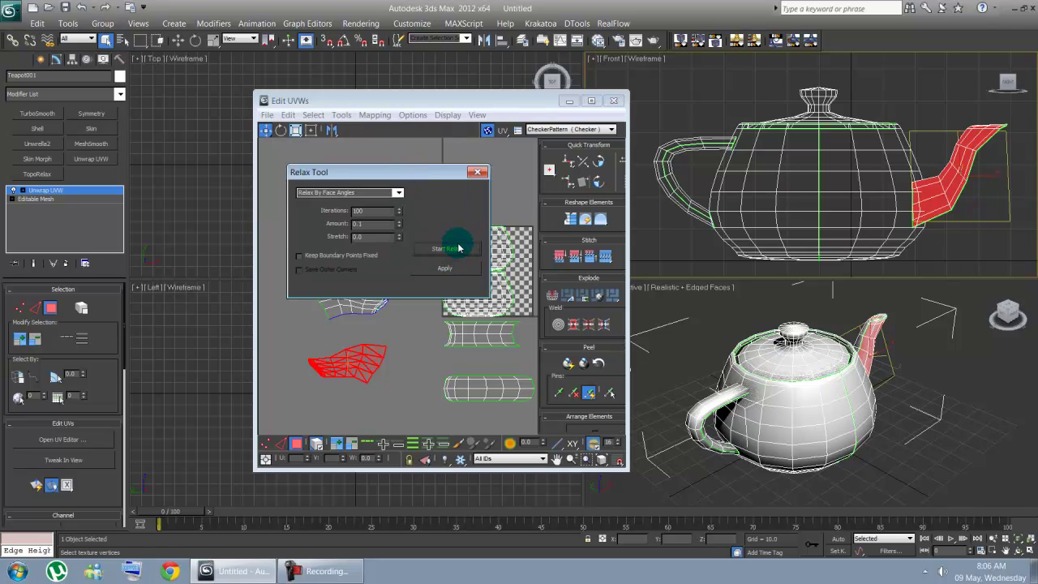
click(478, 172)
middle_drag(447, 208, 349, 182)
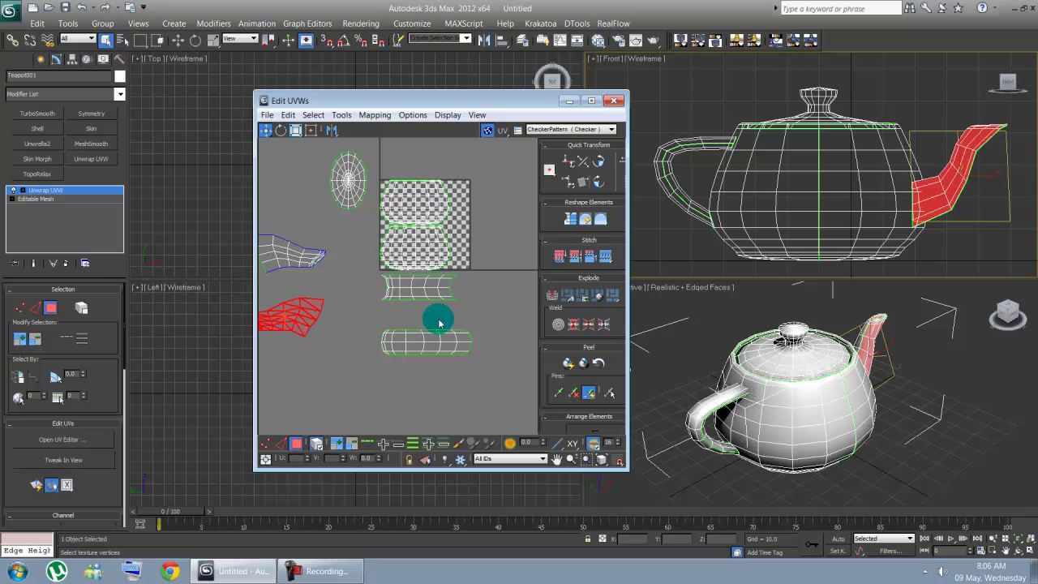
drag(359, 284, 459, 356)
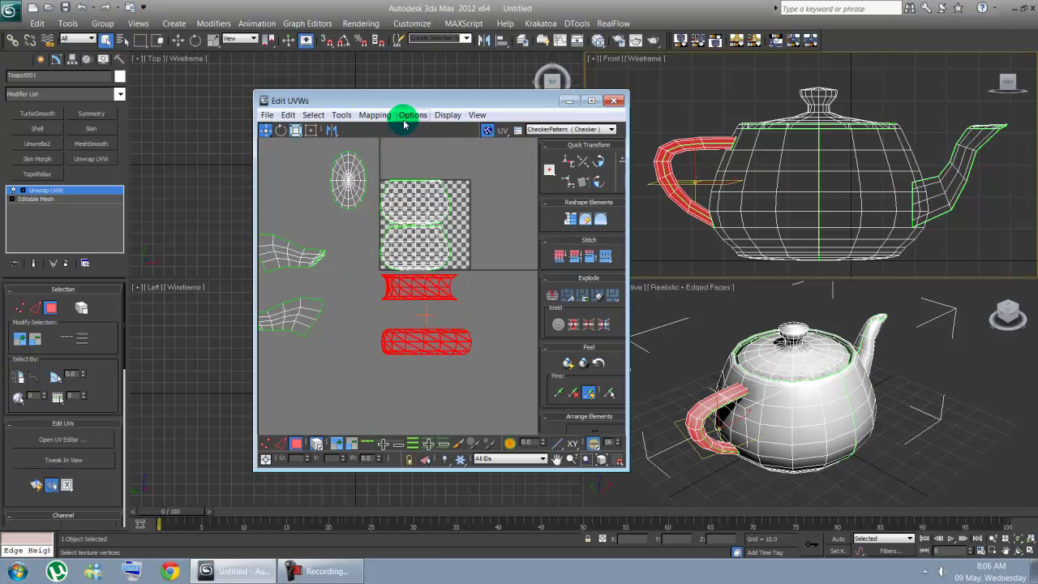
Step: Relax the handle clusters using Relax By Face Angles
click(599, 221)
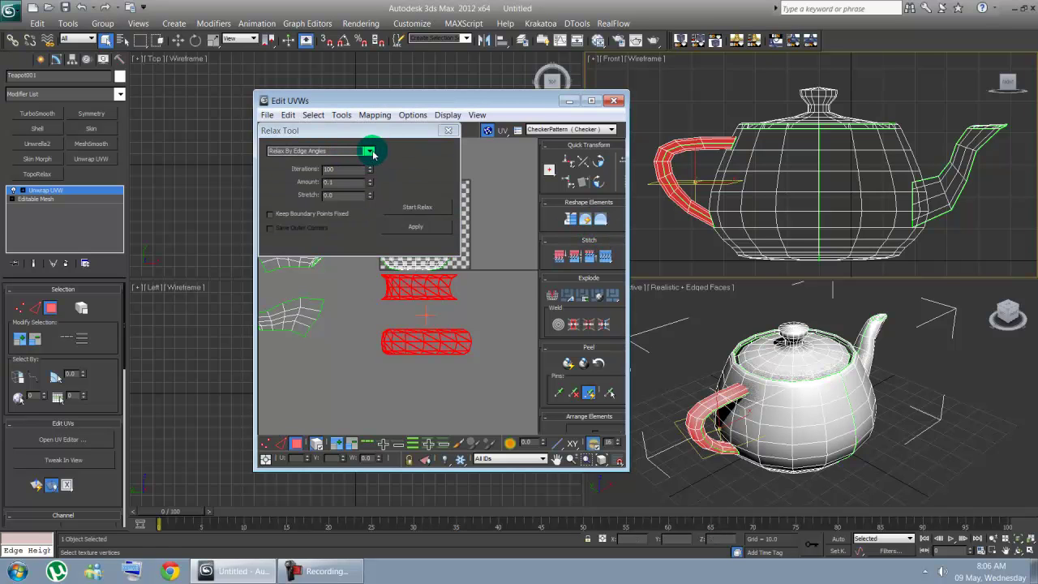
click(370, 151)
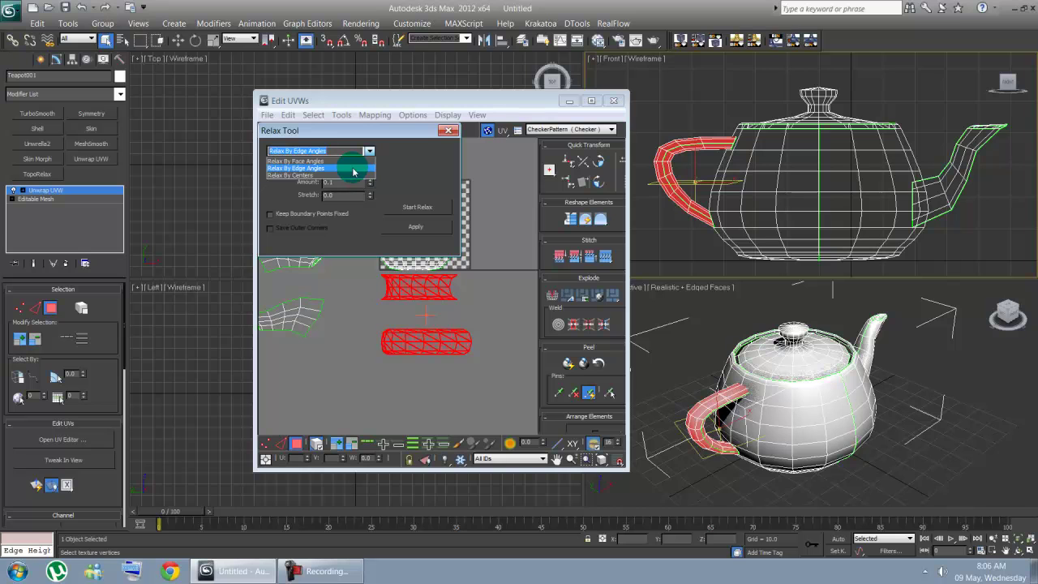
click(348, 161)
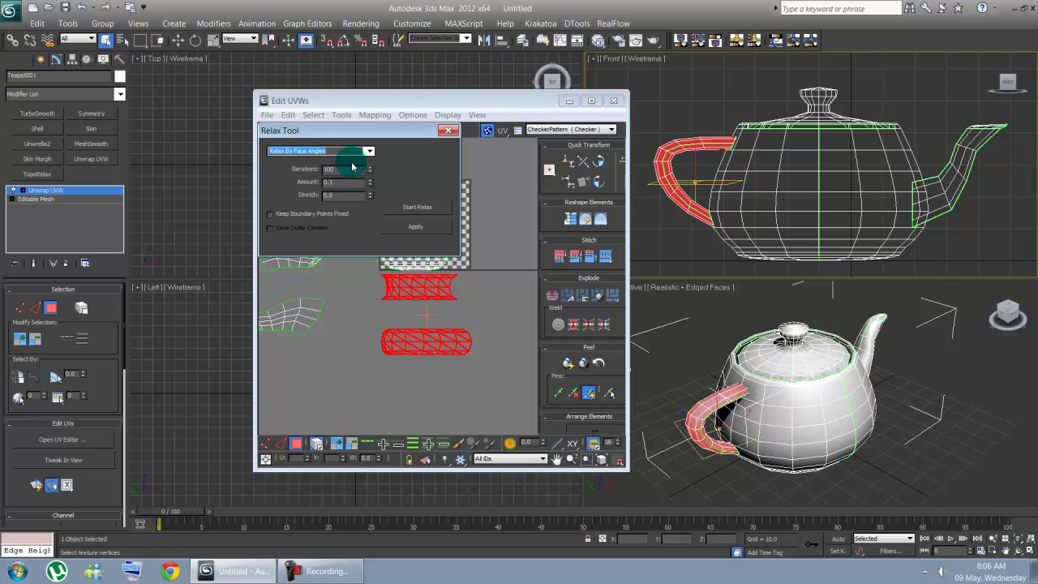
click(417, 208)
drag(412, 129, 481, 311)
Step: Relax the right-half body cluster by face angles and move the left-half cluster out of the overlap
click(411, 211)
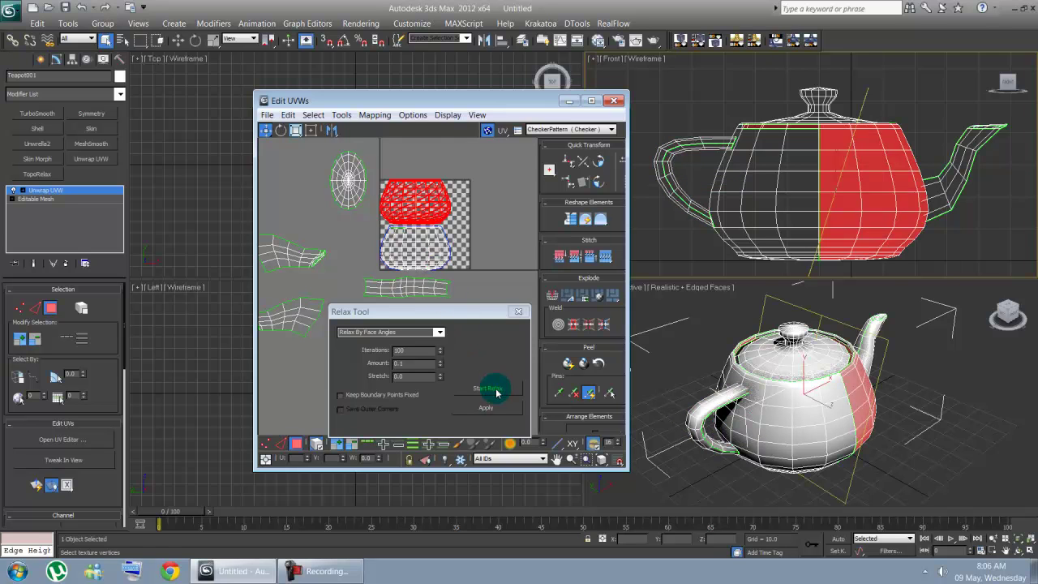
click(438, 334)
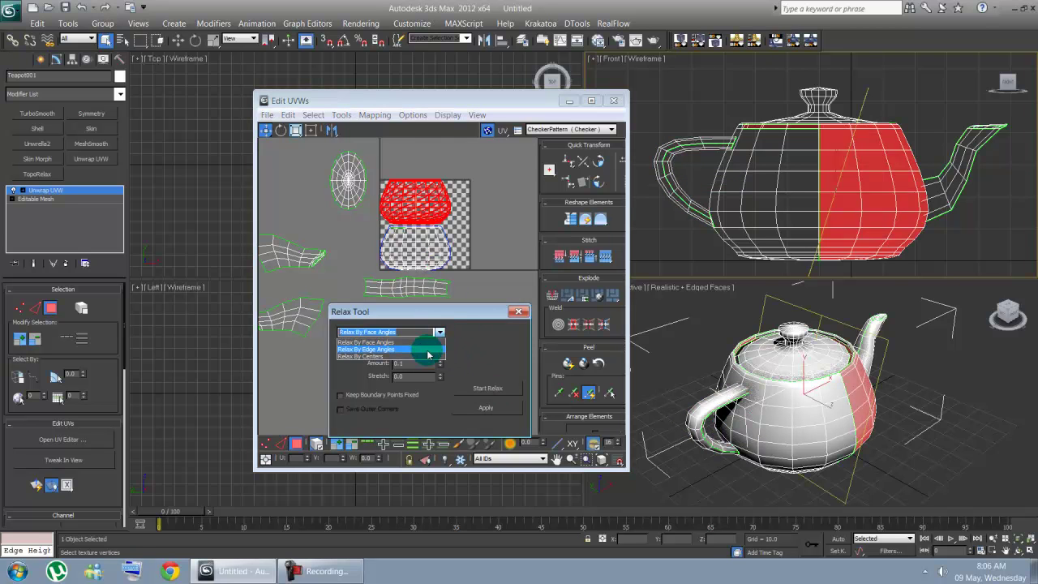
click(427, 349)
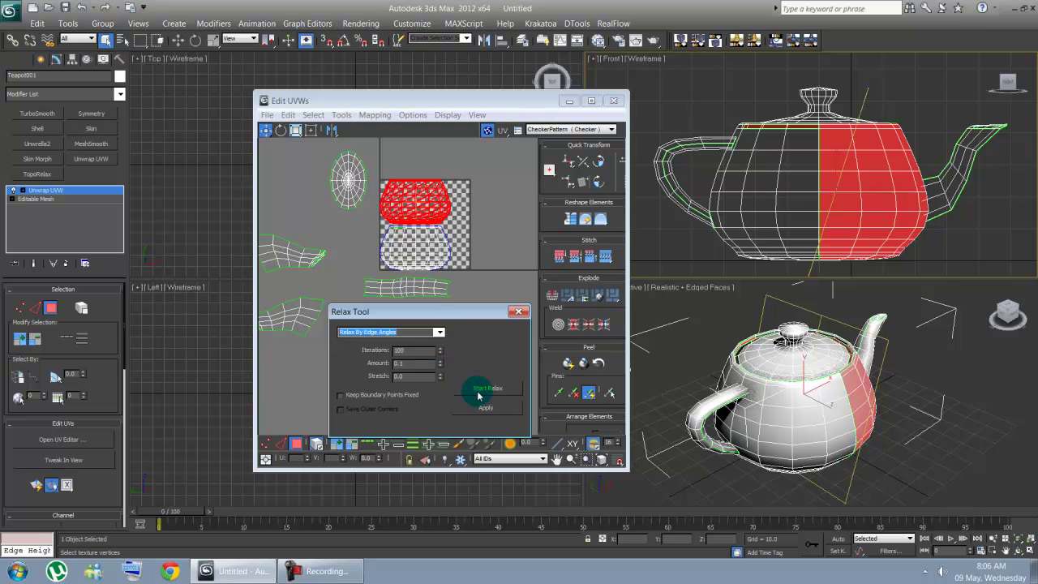
click(436, 331)
click(423, 341)
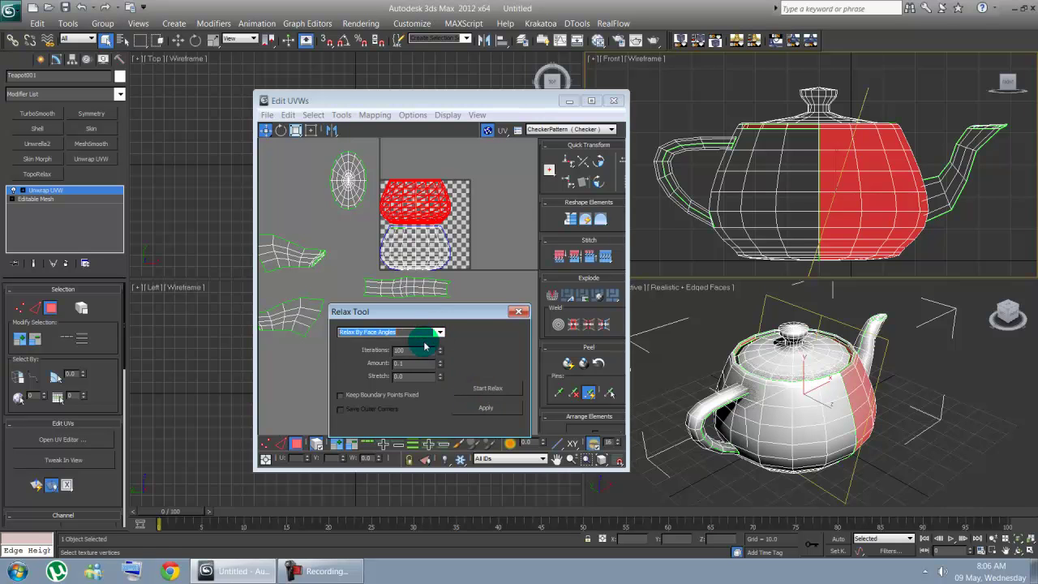
click(483, 392)
click(481, 391)
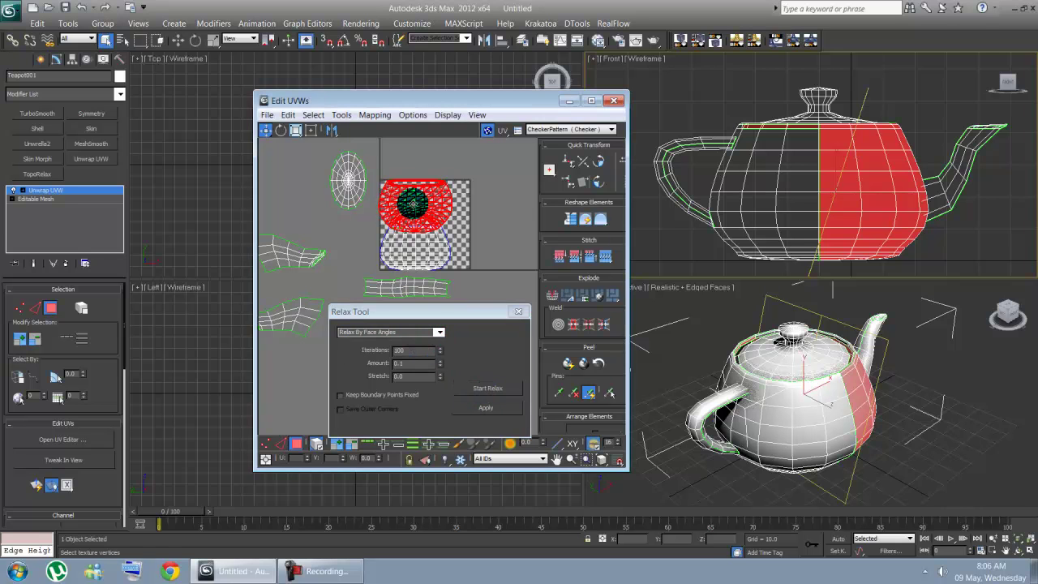
middle_drag(412, 192, 408, 185)
drag(407, 185, 381, 323)
Step: Try relaxing the left-half body cluster by edge angles, then undo it
click(439, 333)
click(439, 349)
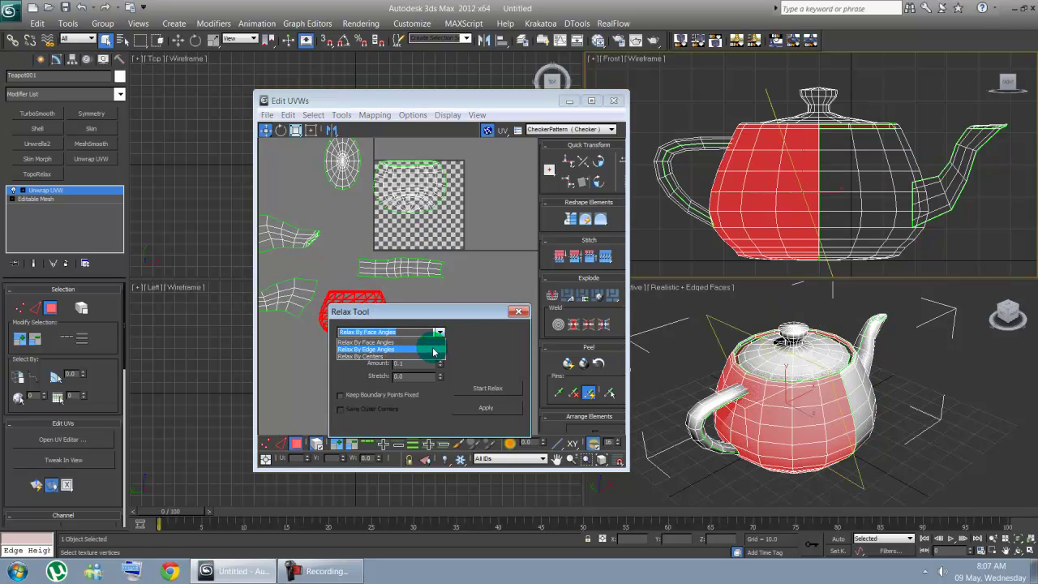
drag(450, 309, 540, 291)
click(579, 367)
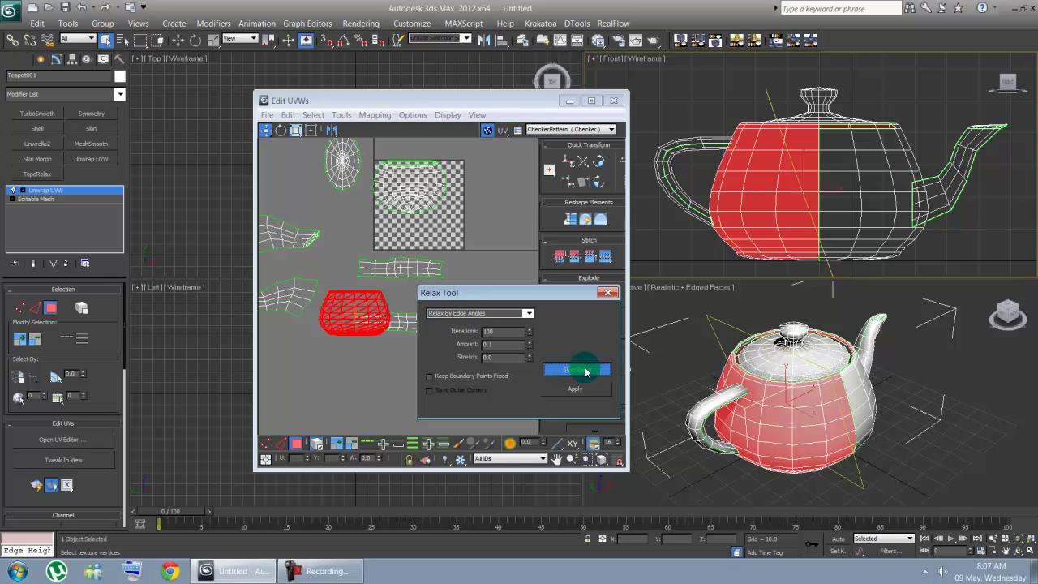
click(578, 367)
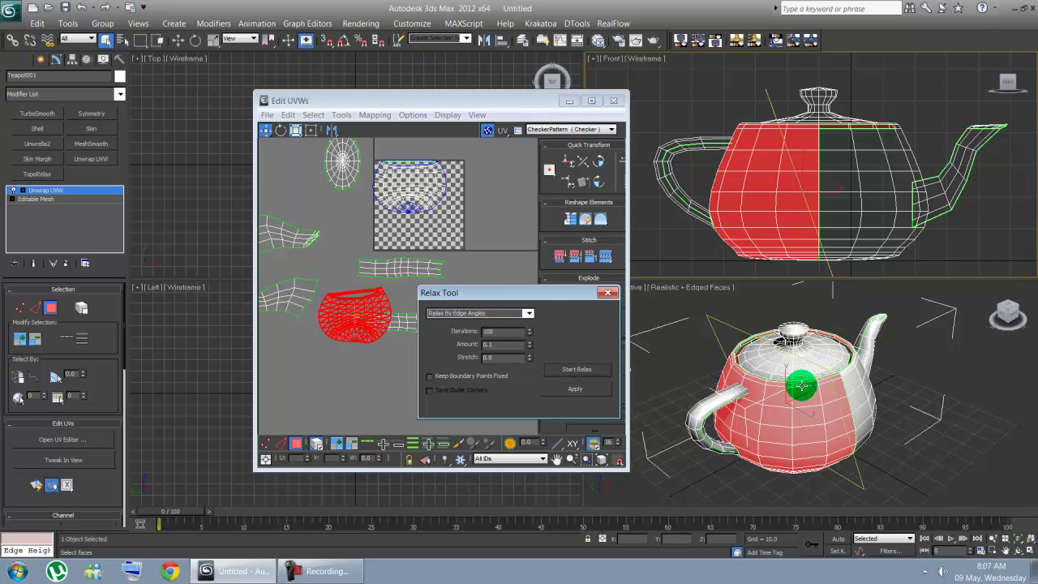
click(609, 293)
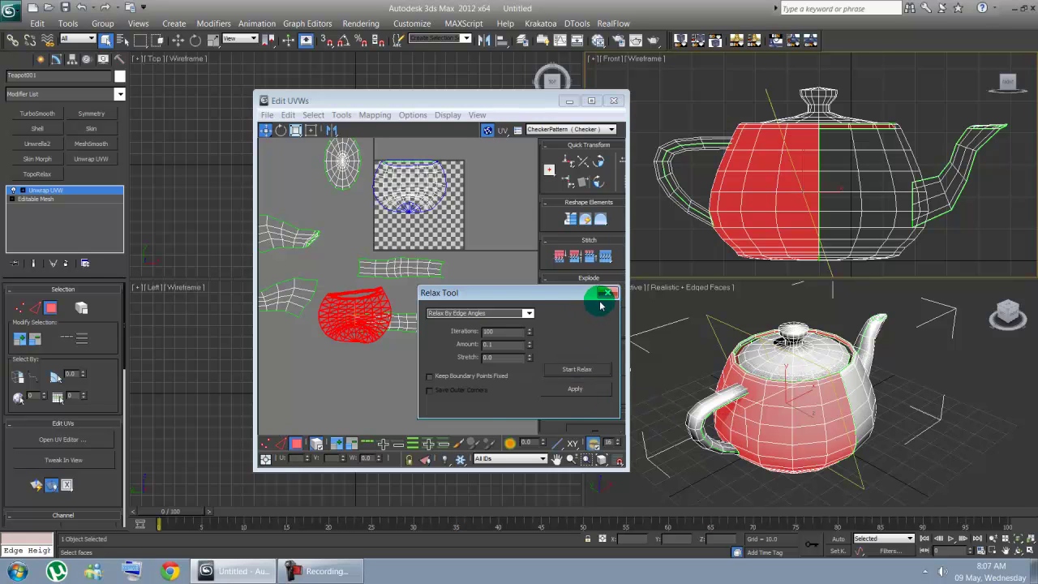
key(ctrl+z)
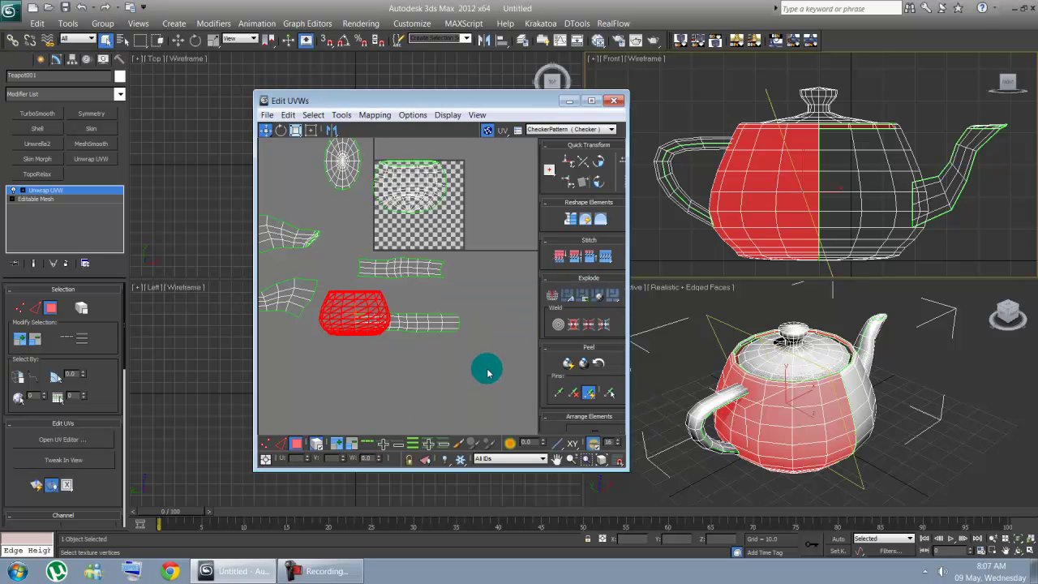
Step: Relax the left-half cluster by face angles and move it to the lower middle of the layout
click(374, 115)
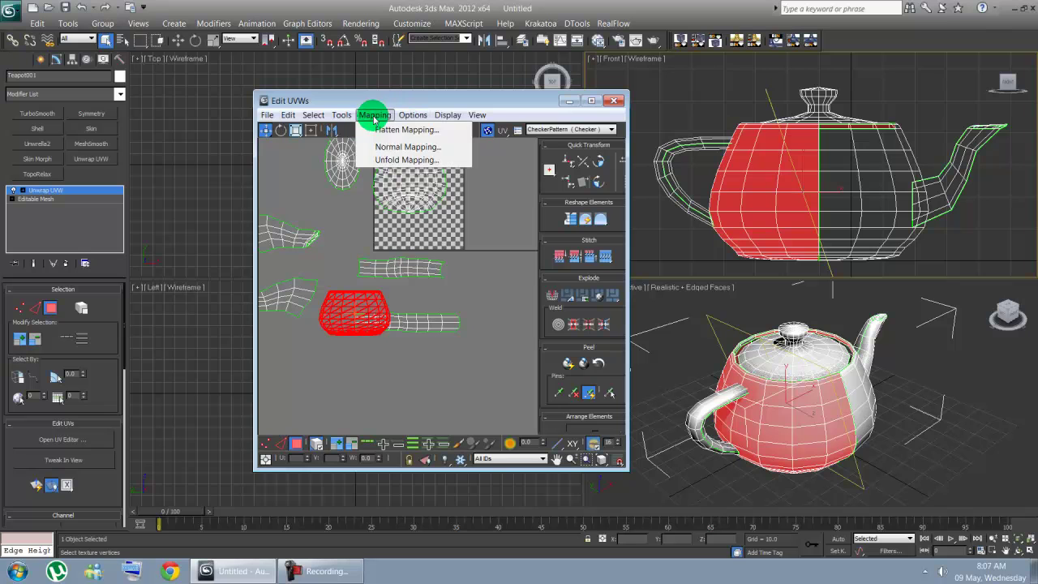
click(607, 213)
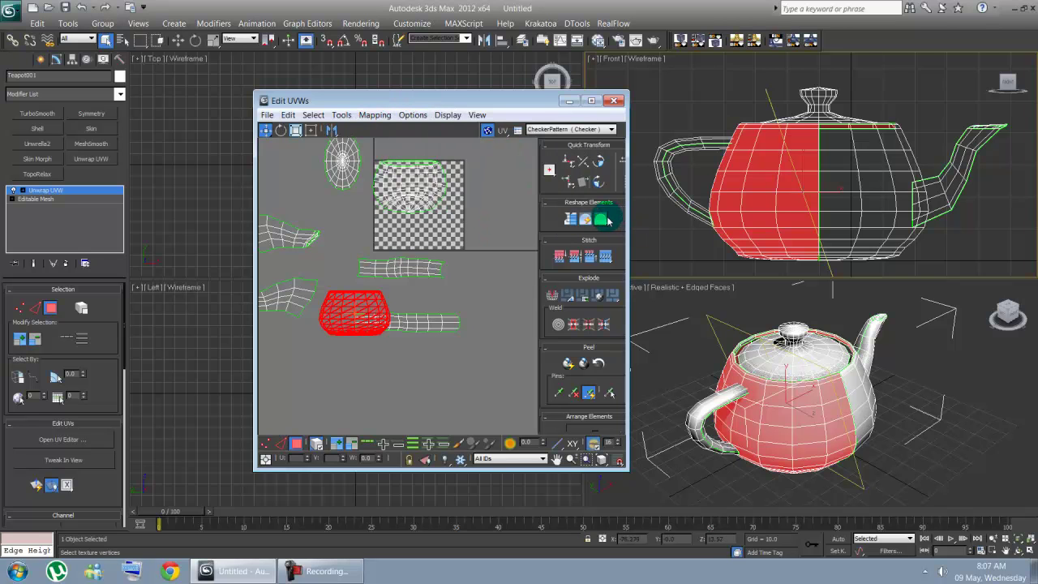
click(601, 219)
click(602, 235)
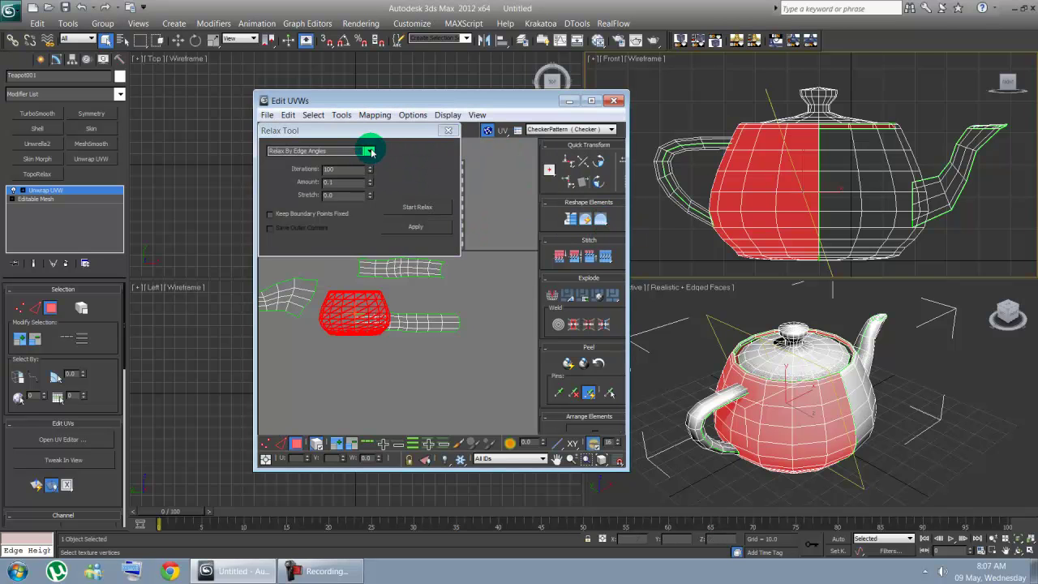
click(371, 151)
click(325, 160)
click(410, 208)
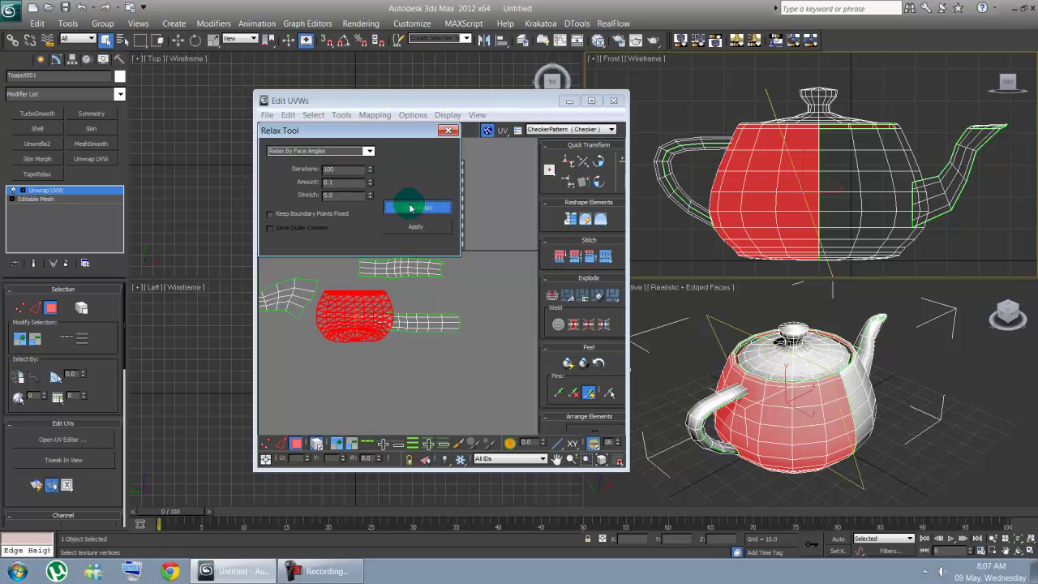
click(411, 208)
click(448, 132)
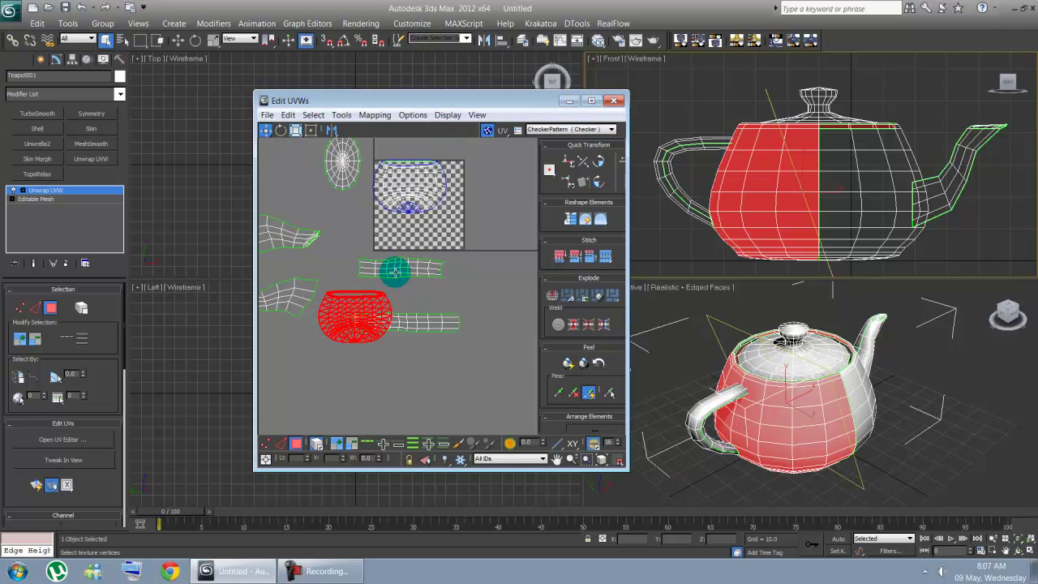
drag(338, 308, 378, 375)
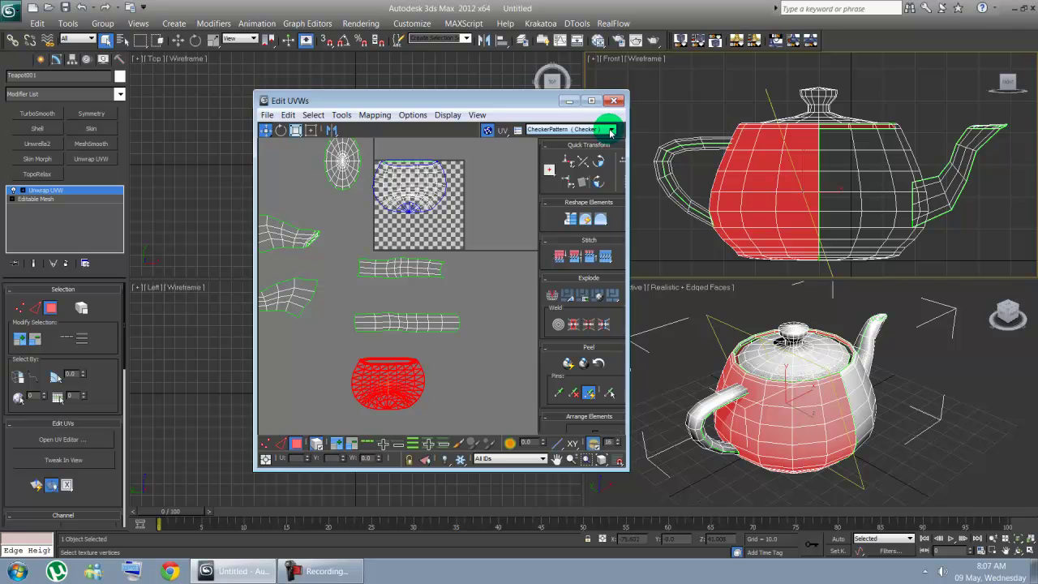
Step: Display the CheckerPattern texture on the teapot and orbit around to the spout side
click(611, 128)
click(584, 138)
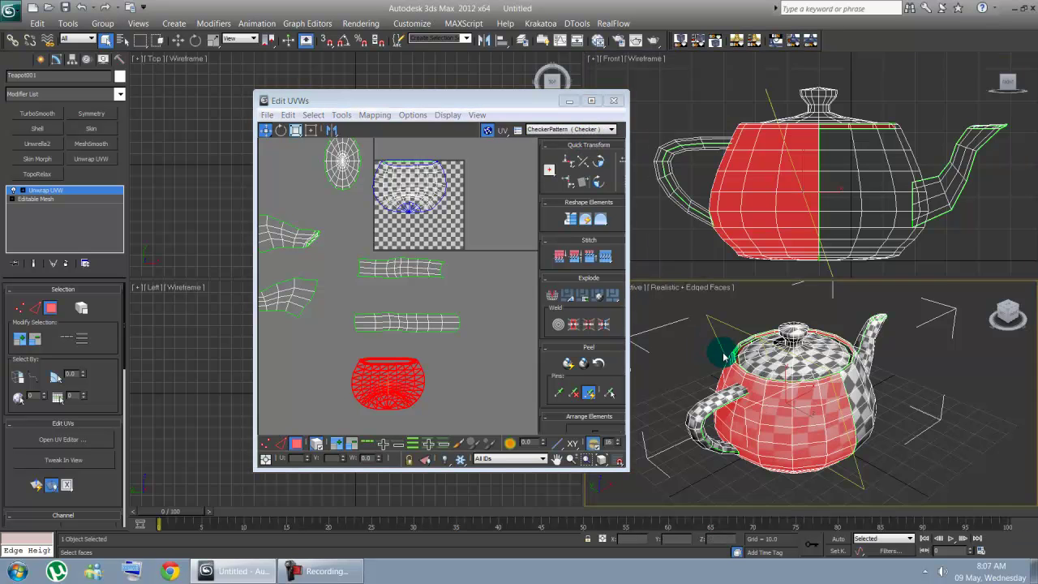
alt+middle_drag(689, 352, 723, 399)
alt+middle_drag(821, 405, 779, 377)
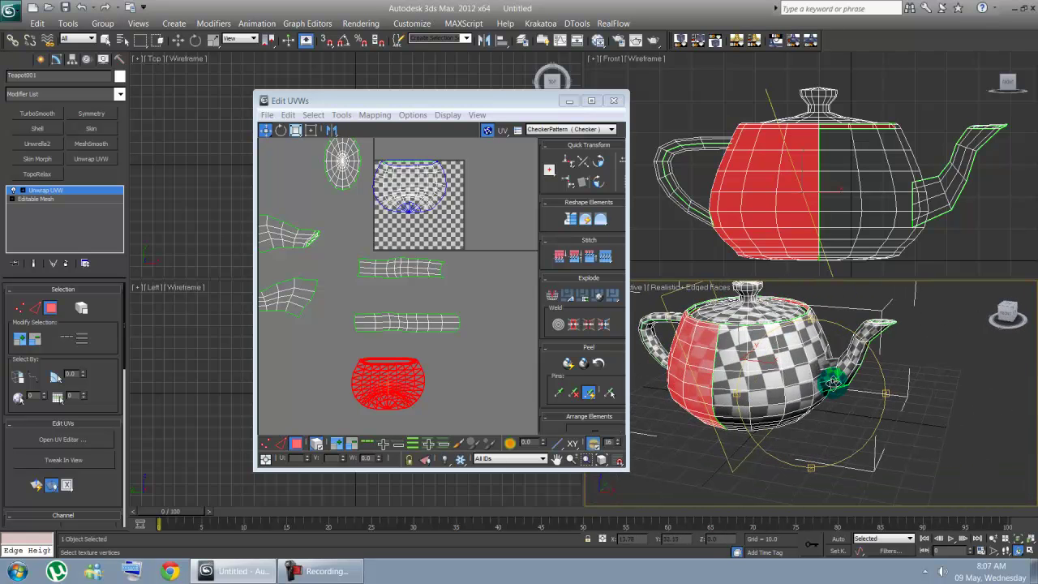
Step: Select the two spout UV clusters and scale them down
middle_drag(429, 294, 459, 295)
mouse_move(297, 206)
mouse_down()
mouse_move(359, 308)
mouse_move(394, 325)
mouse_move(385, 334)
mouse_up()
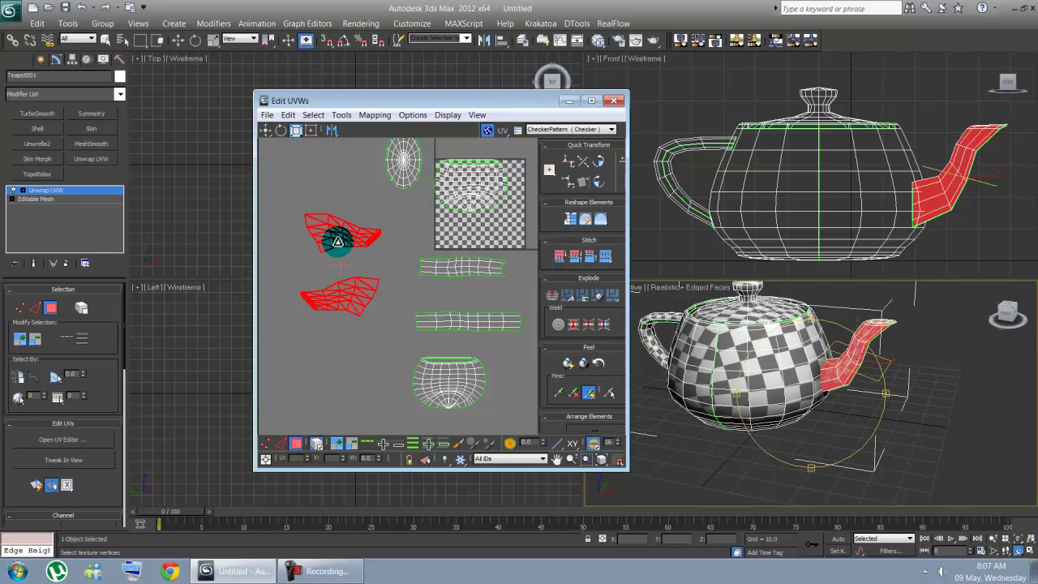
drag(343, 236, 353, 317)
drag(851, 410, 841, 416)
Step: Scale the two handle UV clusters down to a small size
alt+middle_drag(673, 371, 617, 357)
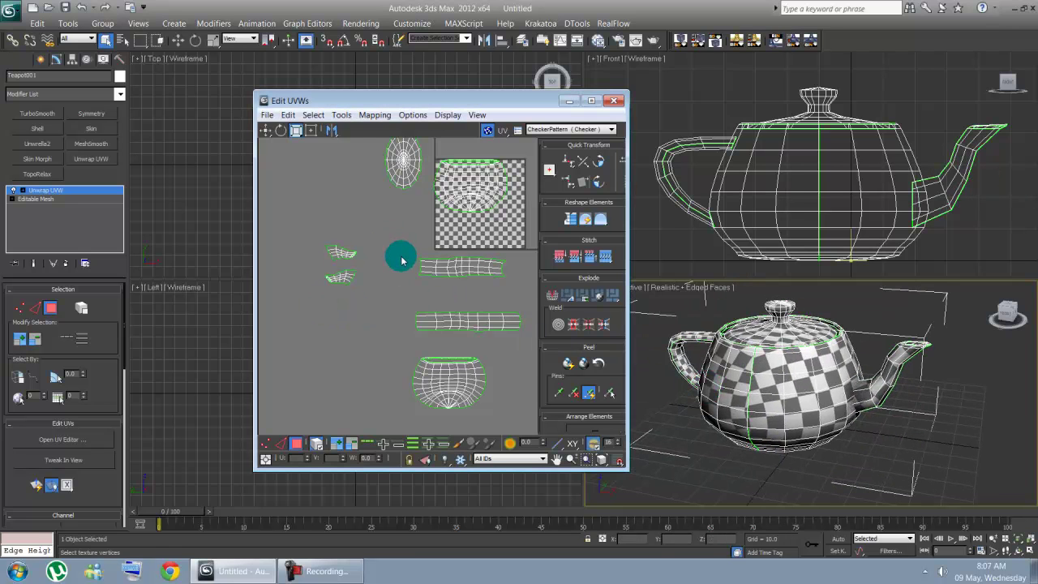
drag(401, 258, 528, 333)
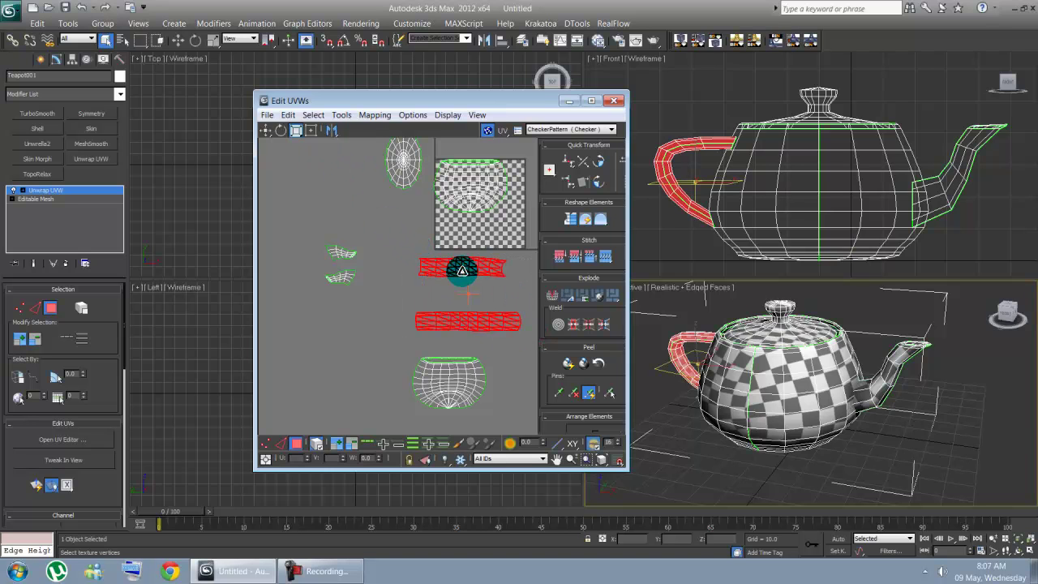
drag(459, 269, 429, 351)
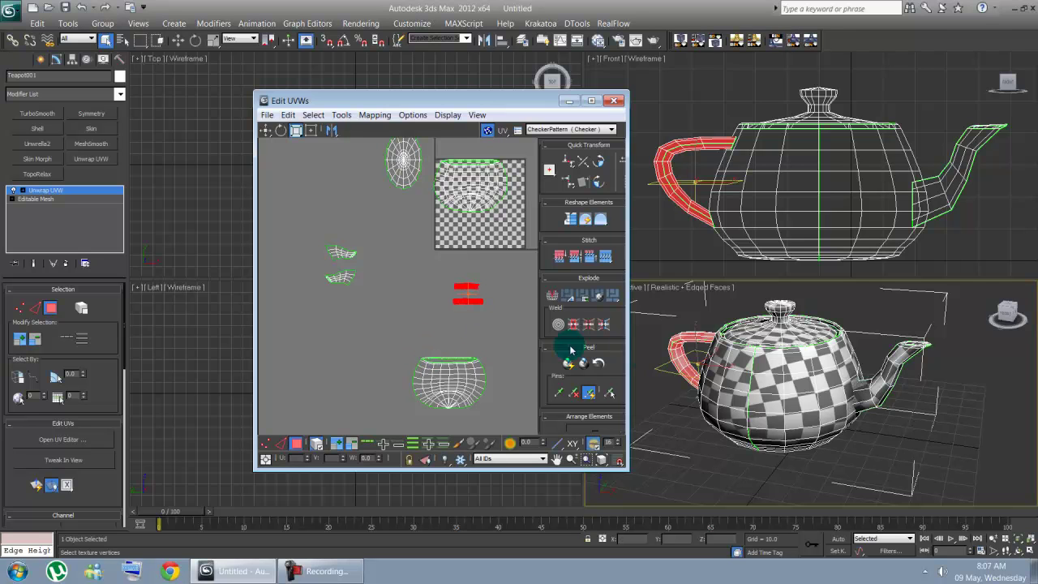
click(670, 362)
Step: Scale the lid UV cluster down to a small circle and check the lid's checker
middle_drag(633, 354, 678, 376)
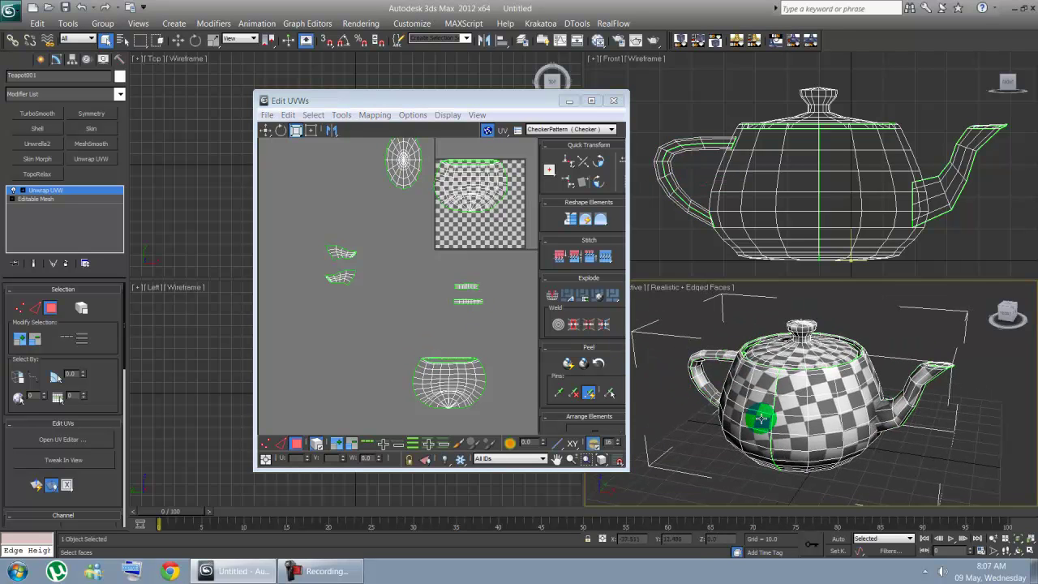
middle_drag(382, 186, 378, 216)
click(395, 192)
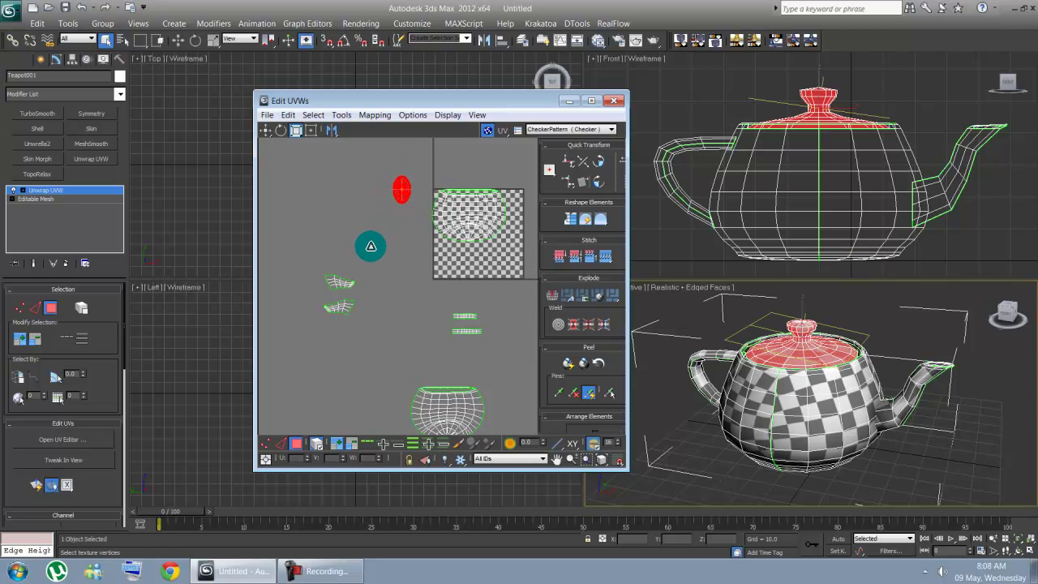
click(356, 221)
middle_drag(421, 240, 398, 236)
alt+middle_drag(737, 334, 823, 392)
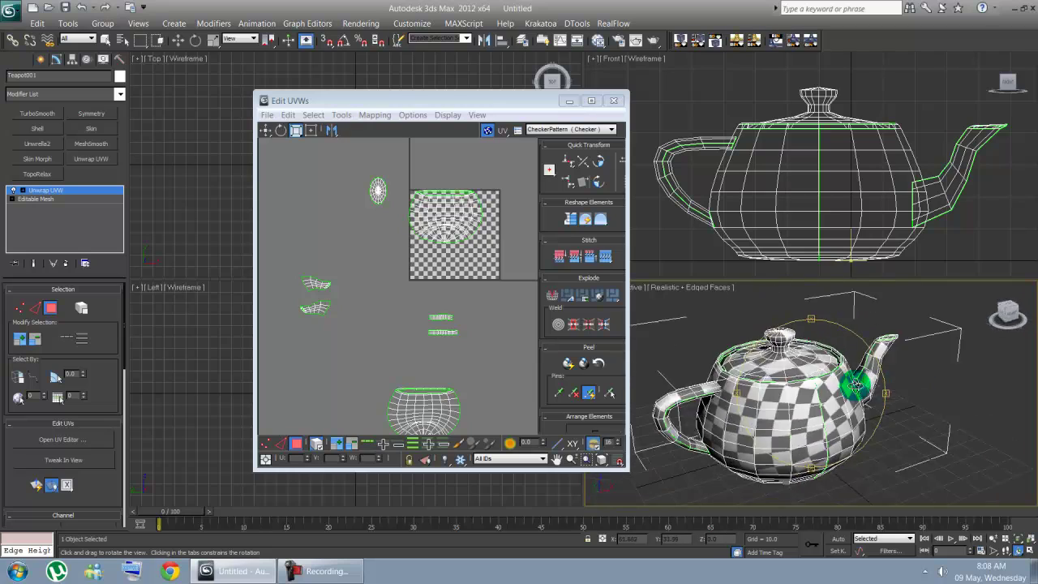
drag(785, 379, 777, 400)
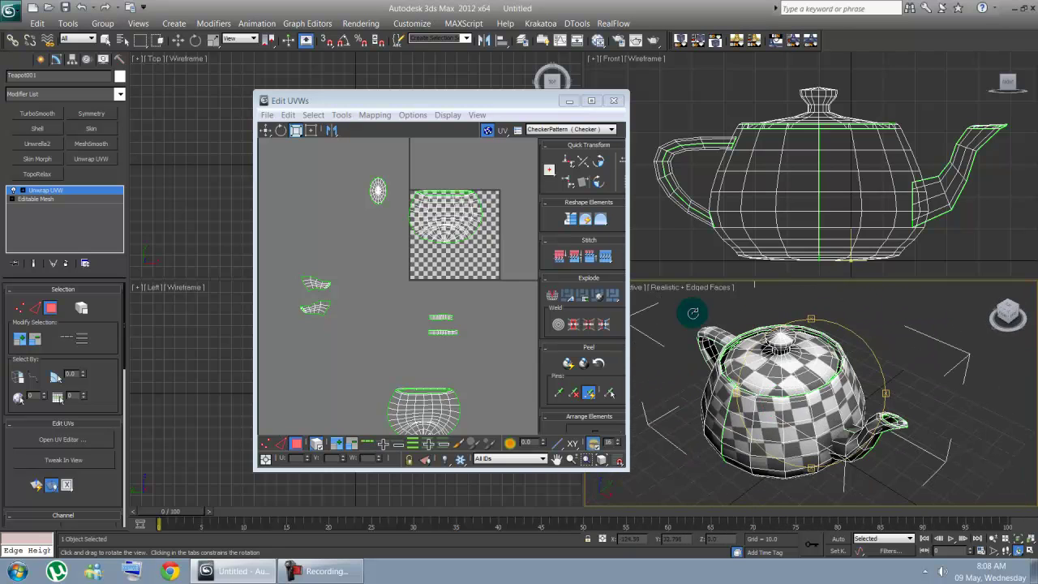
click(442, 269)
click(600, 220)
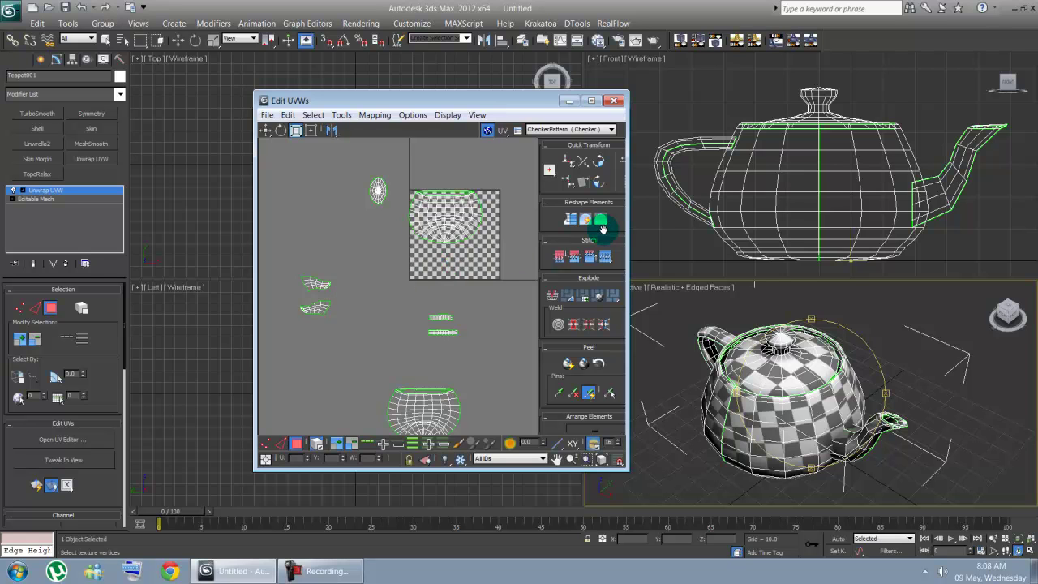